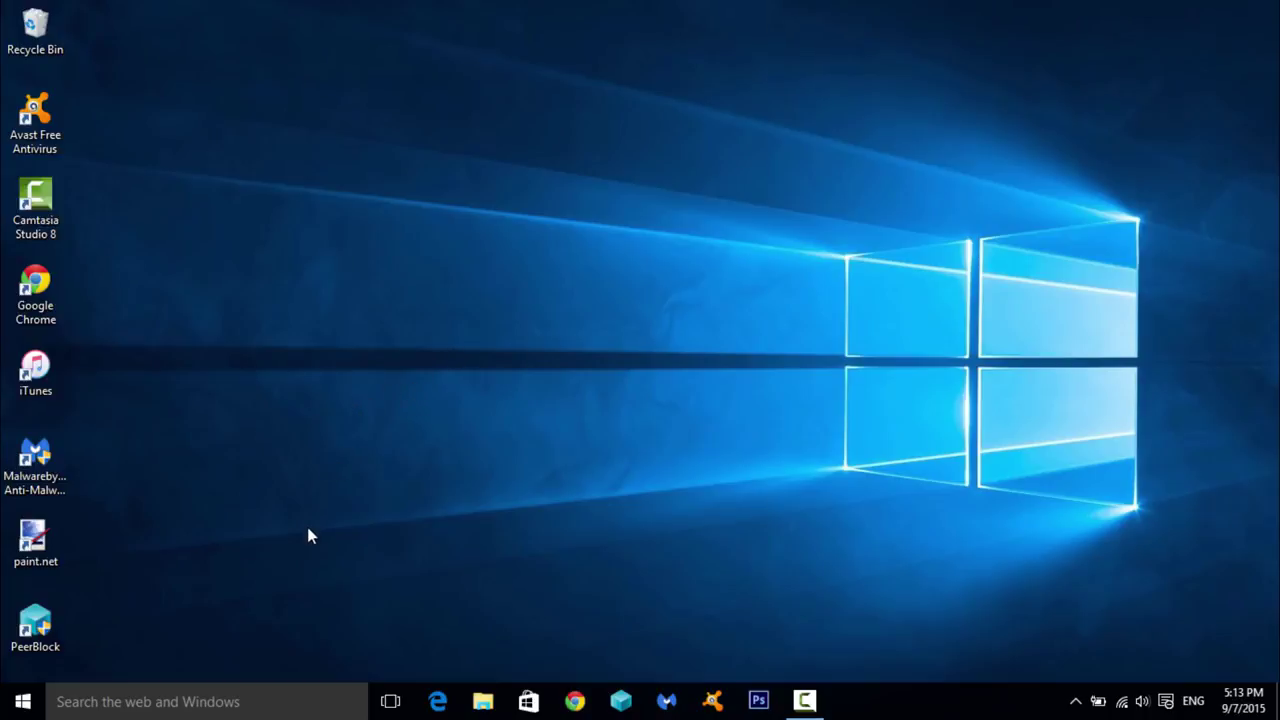
Search Windows for msconfig and open System Configuration.
left_click(227, 697)
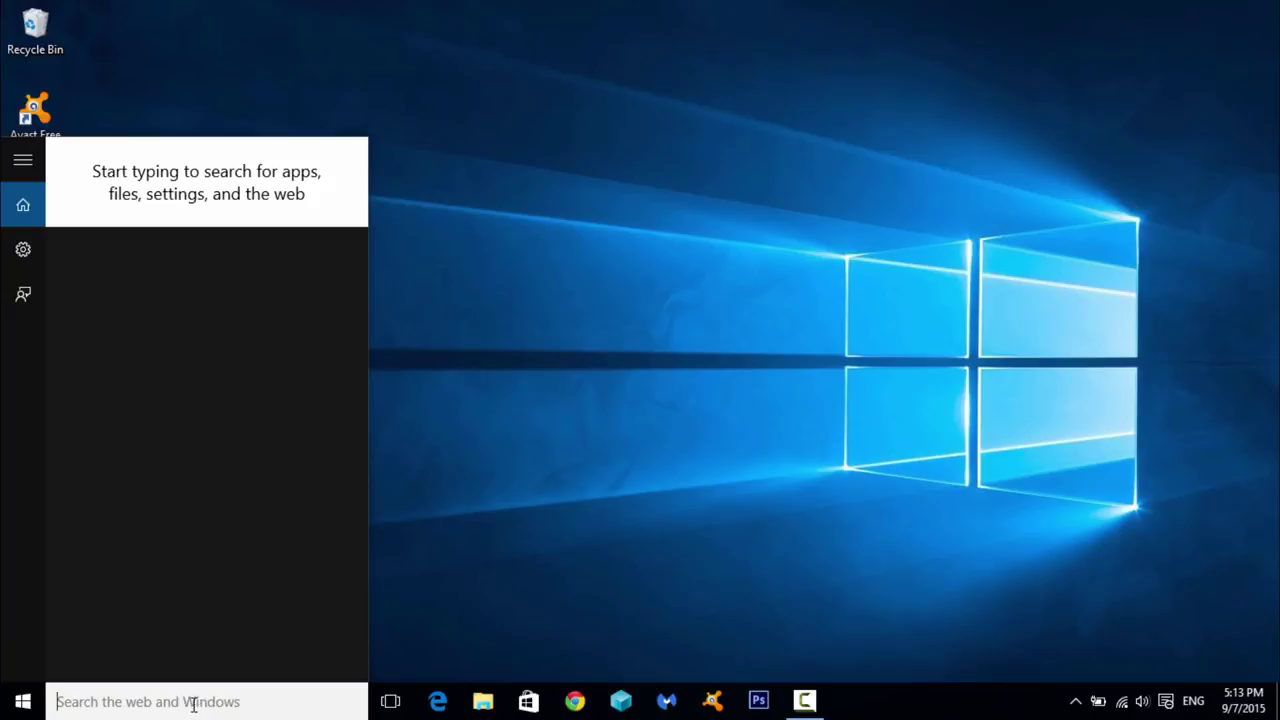
type("msc")
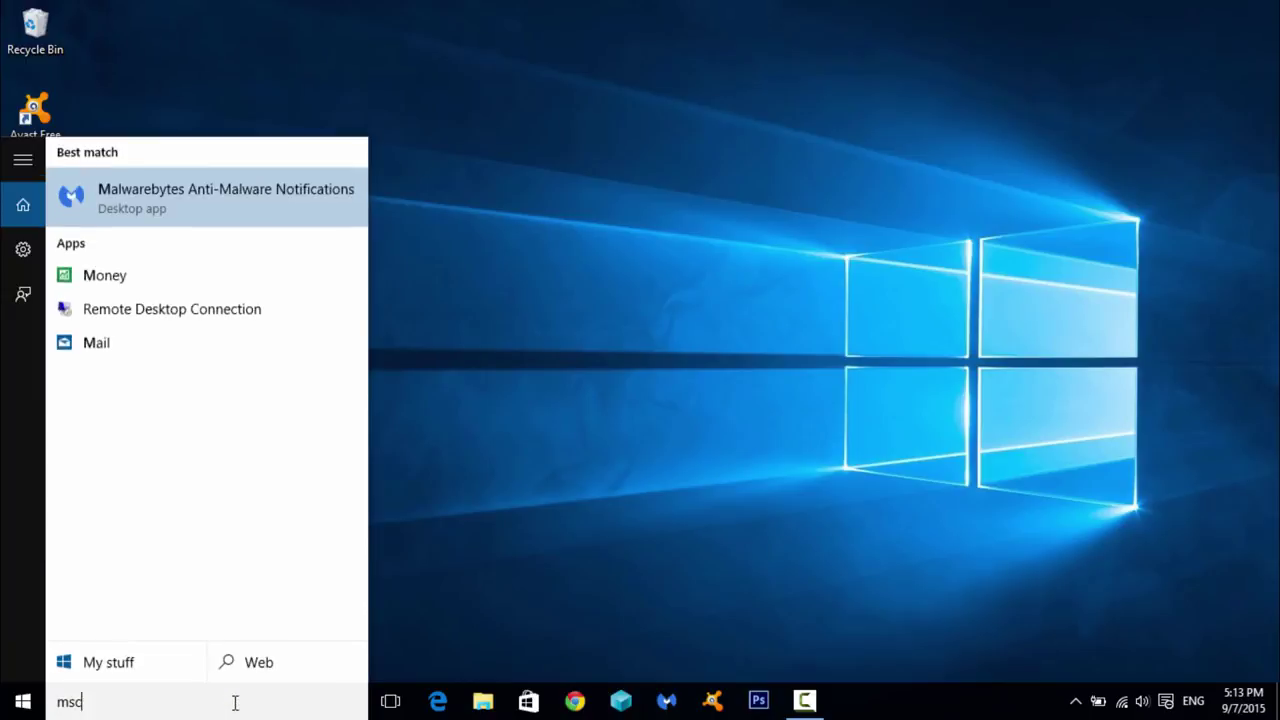
type("onfig")
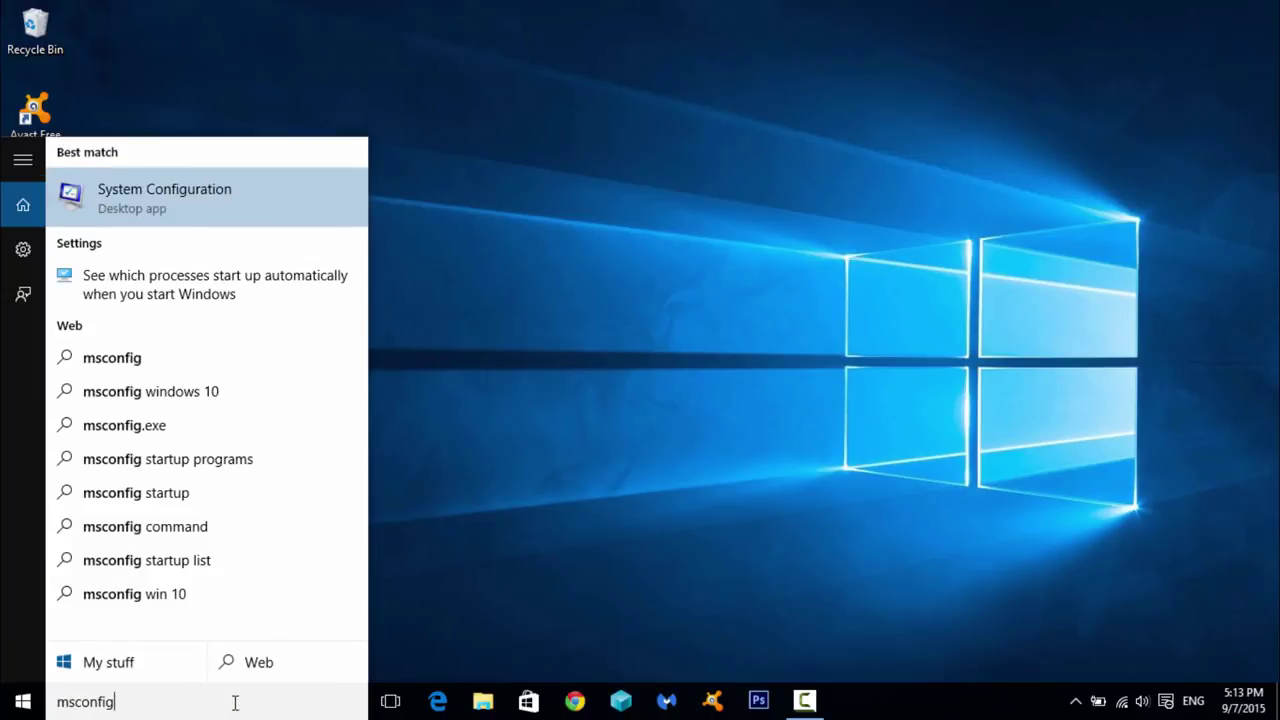
key("Return")
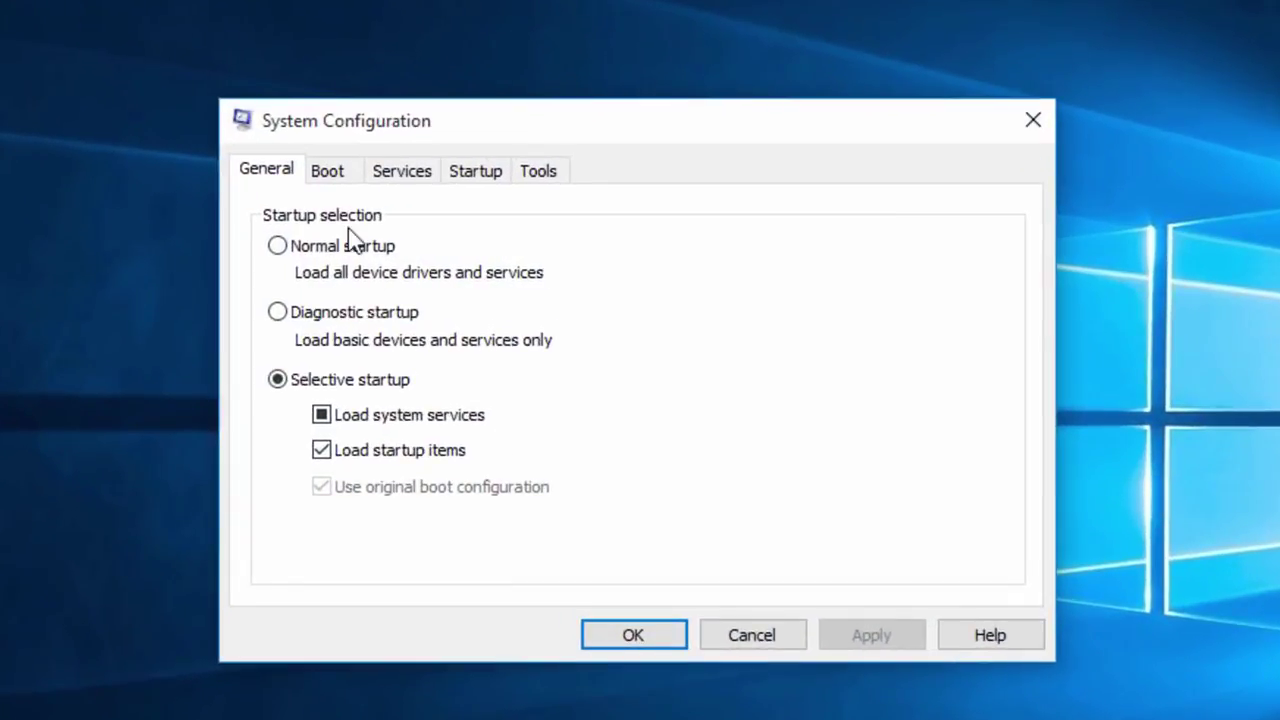
Review the processor count and maximum memory in the advanced boot options, and close them without saving.
left_click(339, 183)
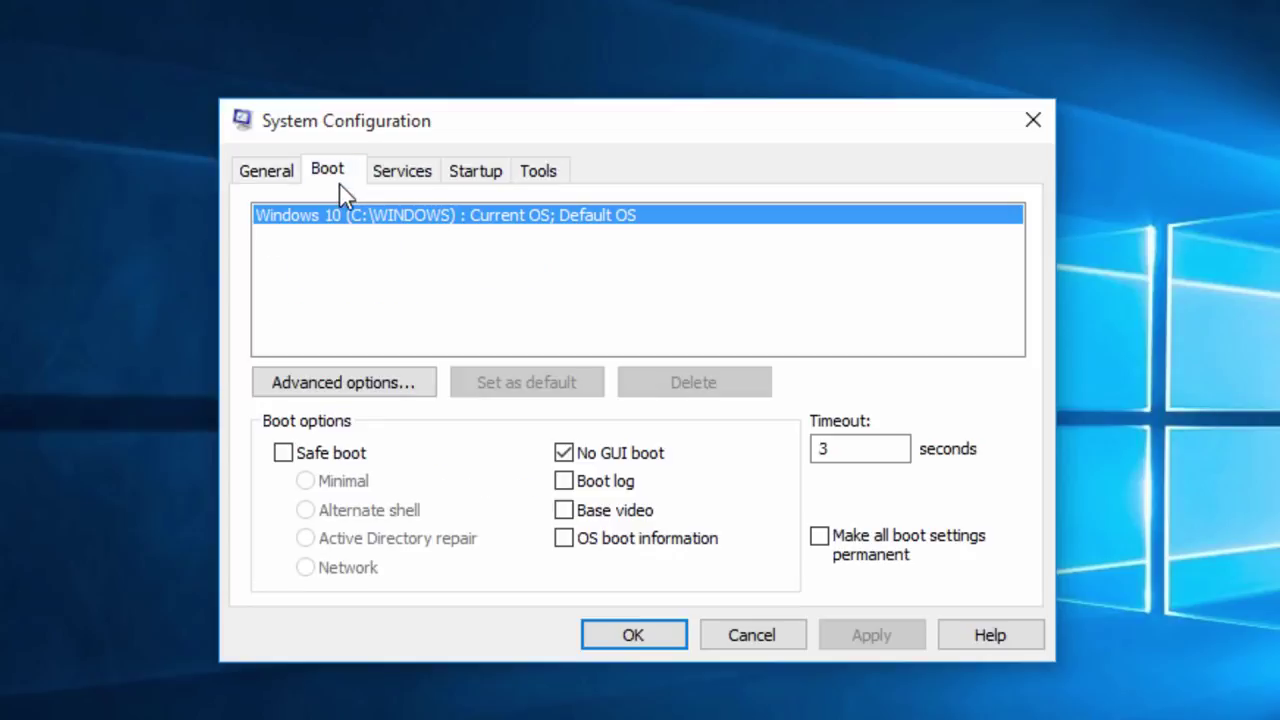
left_click(350, 385)
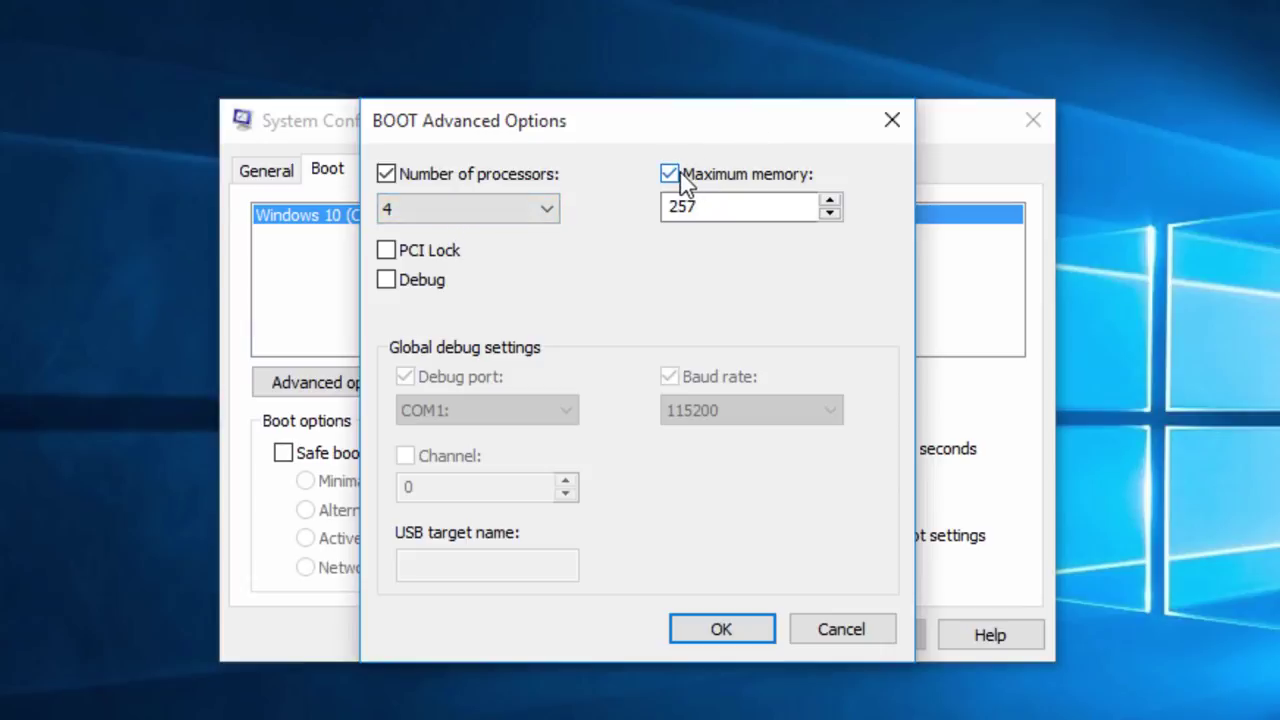
left_click(701, 206)
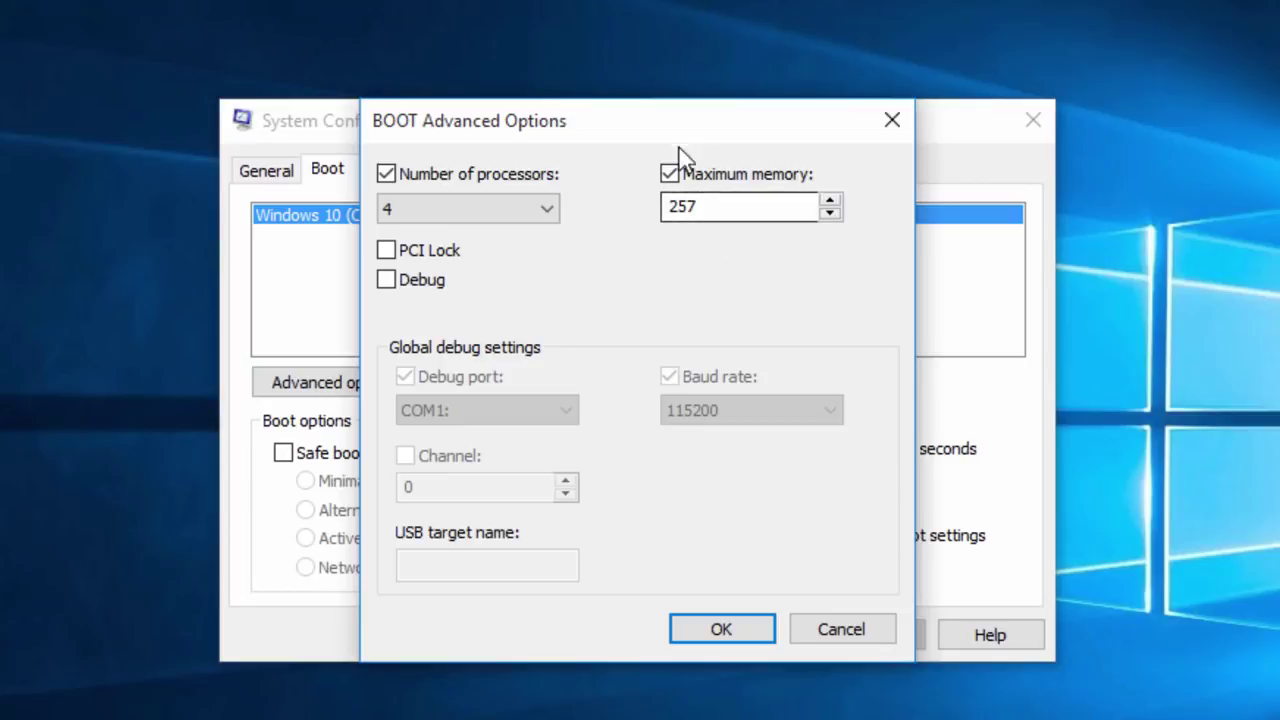
left_click(826, 632)
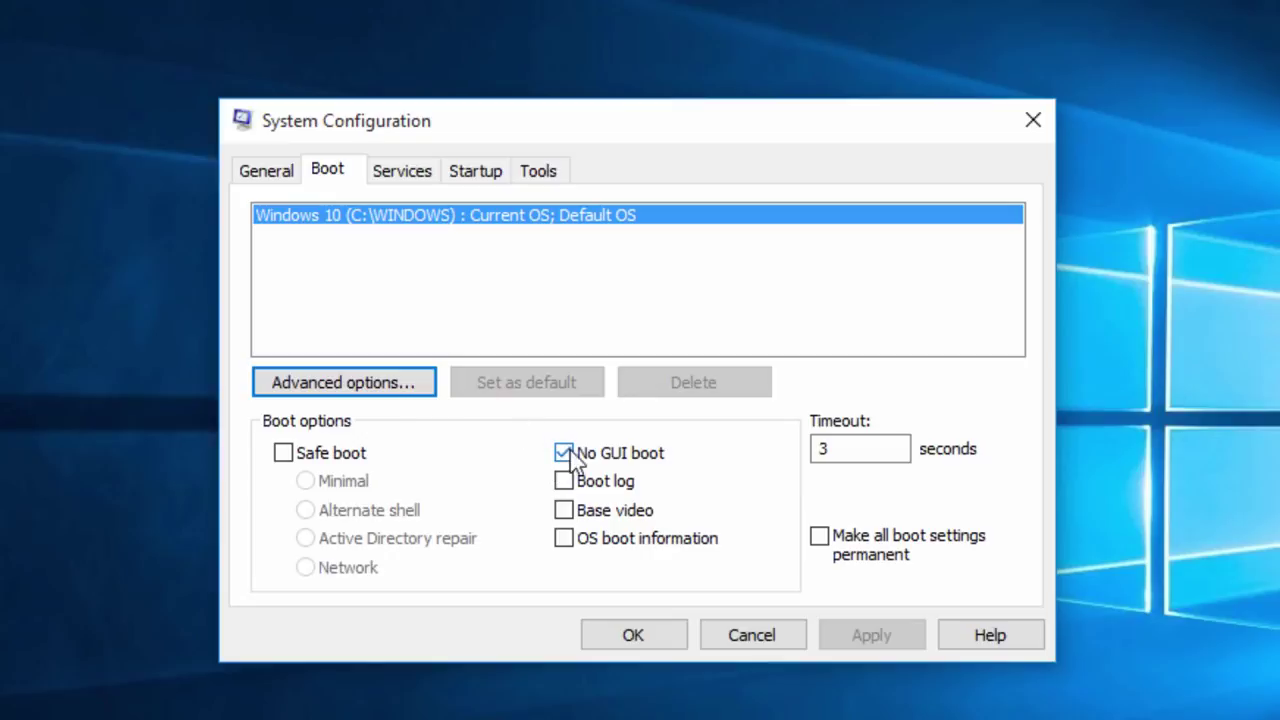
Show the System Configuration services with all Microsoft services hidden.
left_click(424, 180)
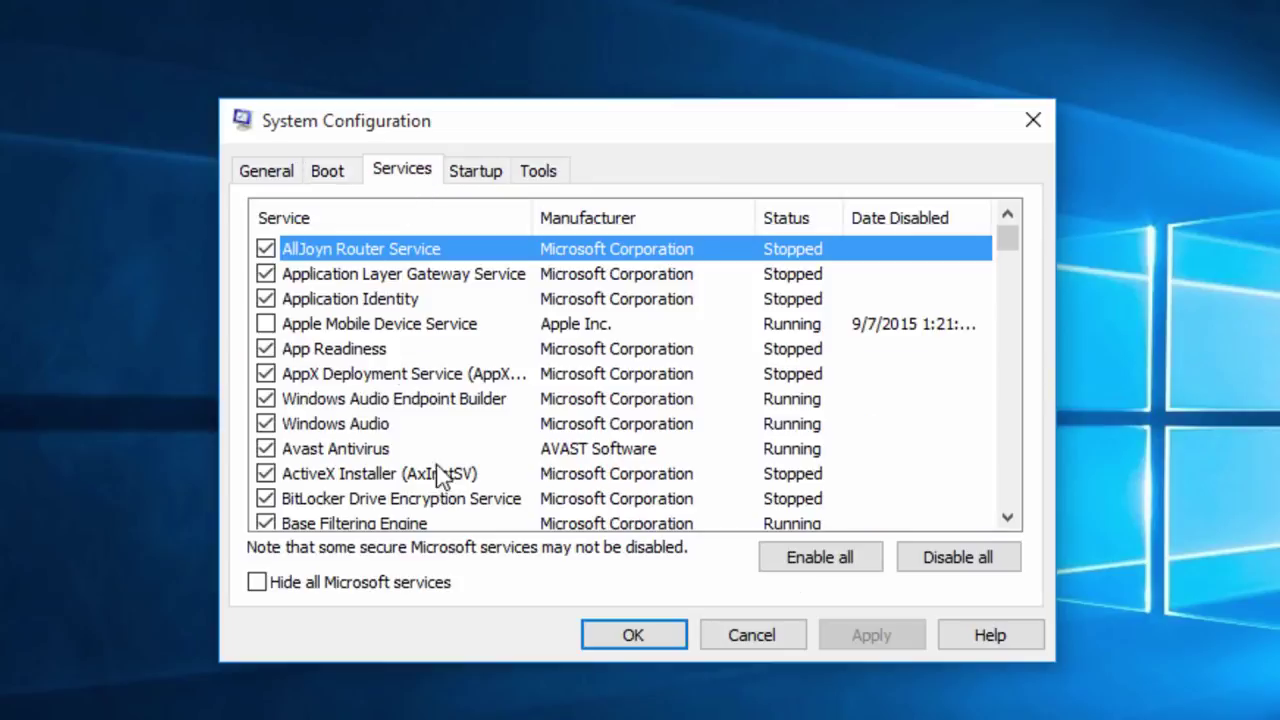
left_click(257, 584)
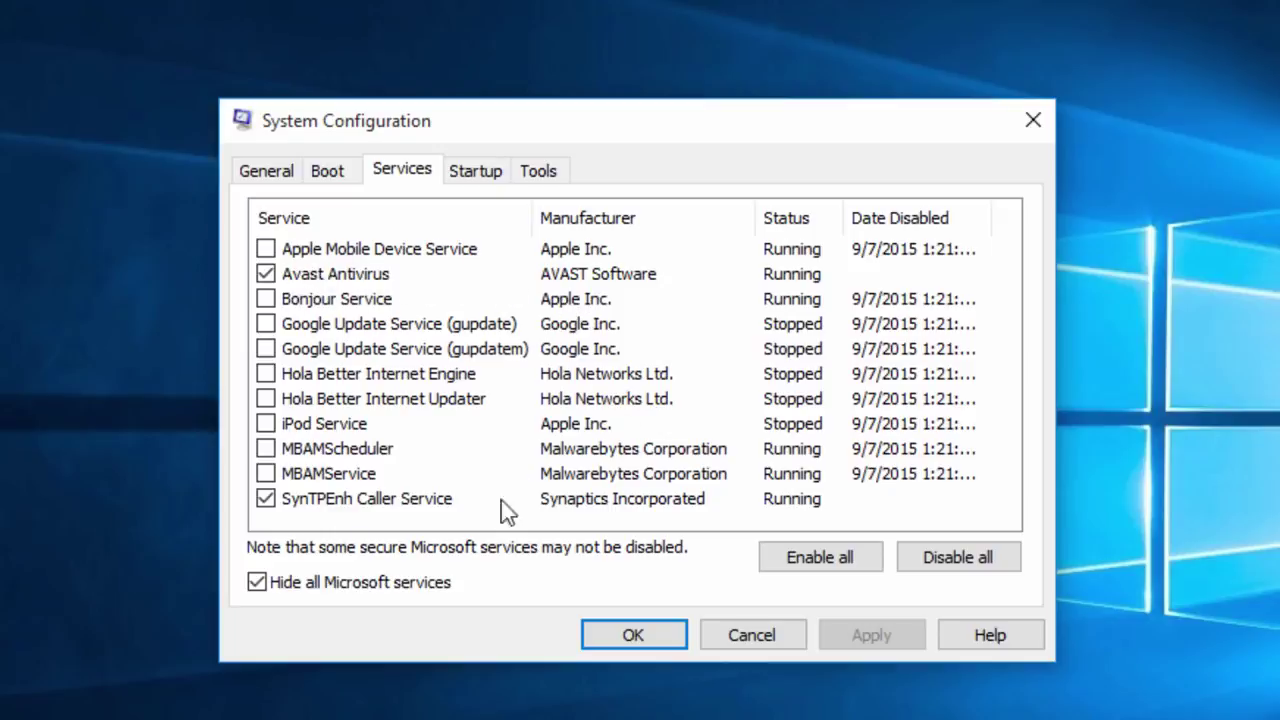
Review the startup programs in Task Manager, and close both Task Manager and System Configuration.
left_click(476, 174)
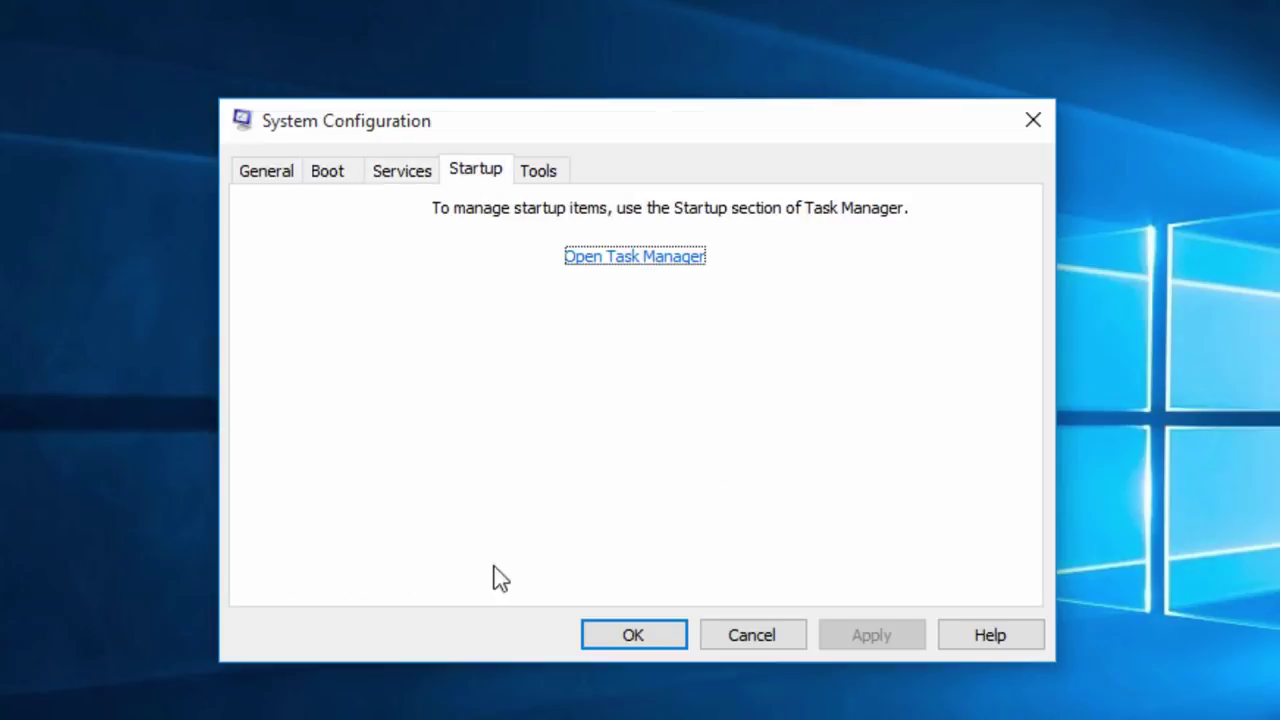
left_click(595, 258)
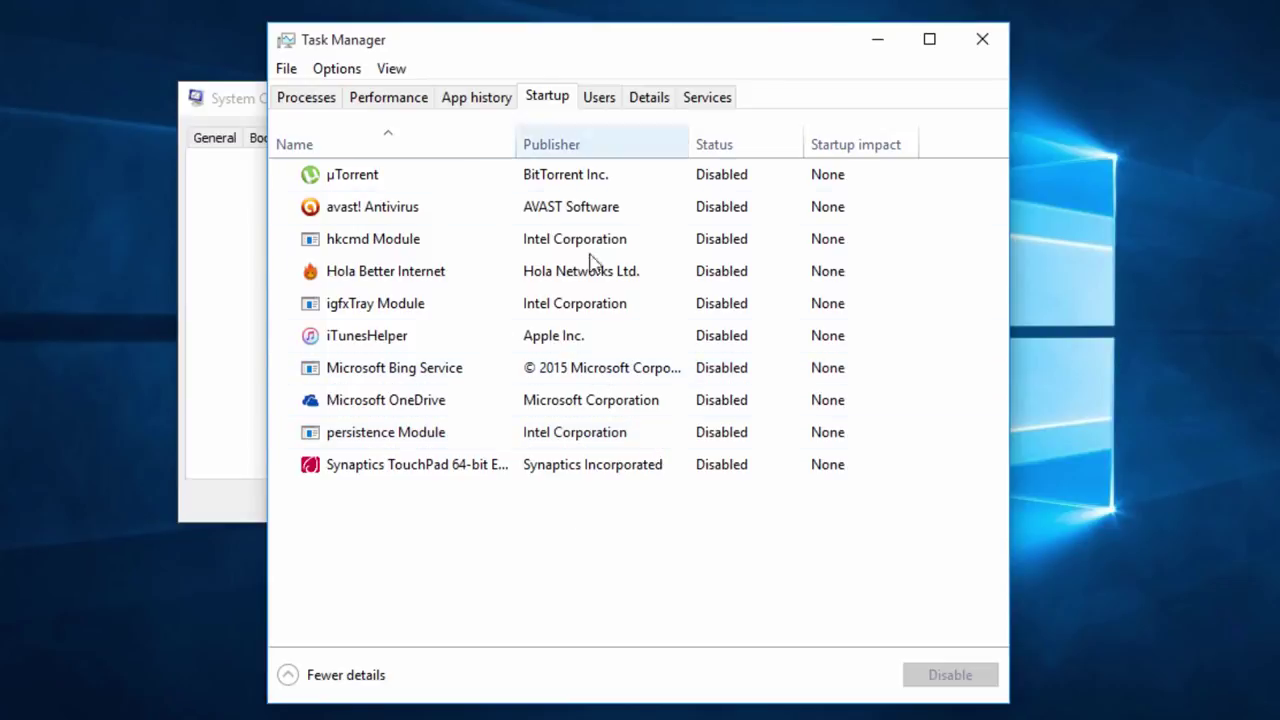
left_click(982, 39)
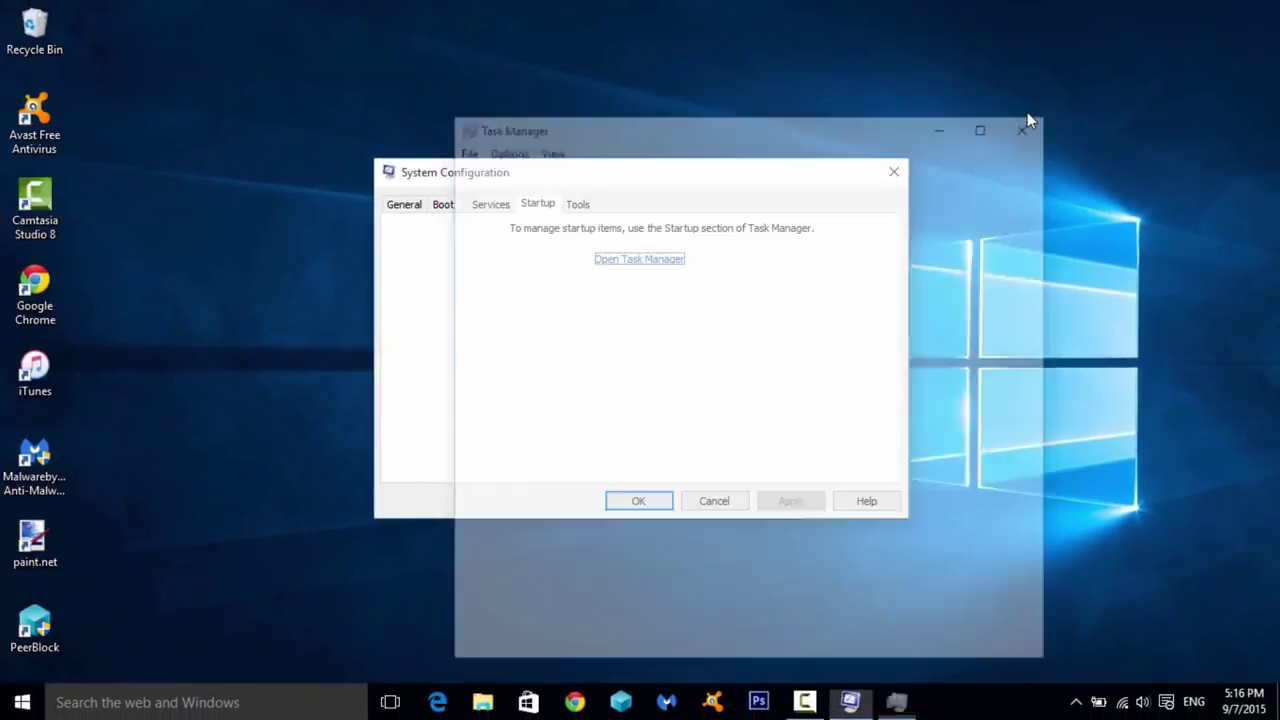
left_click(893, 171)
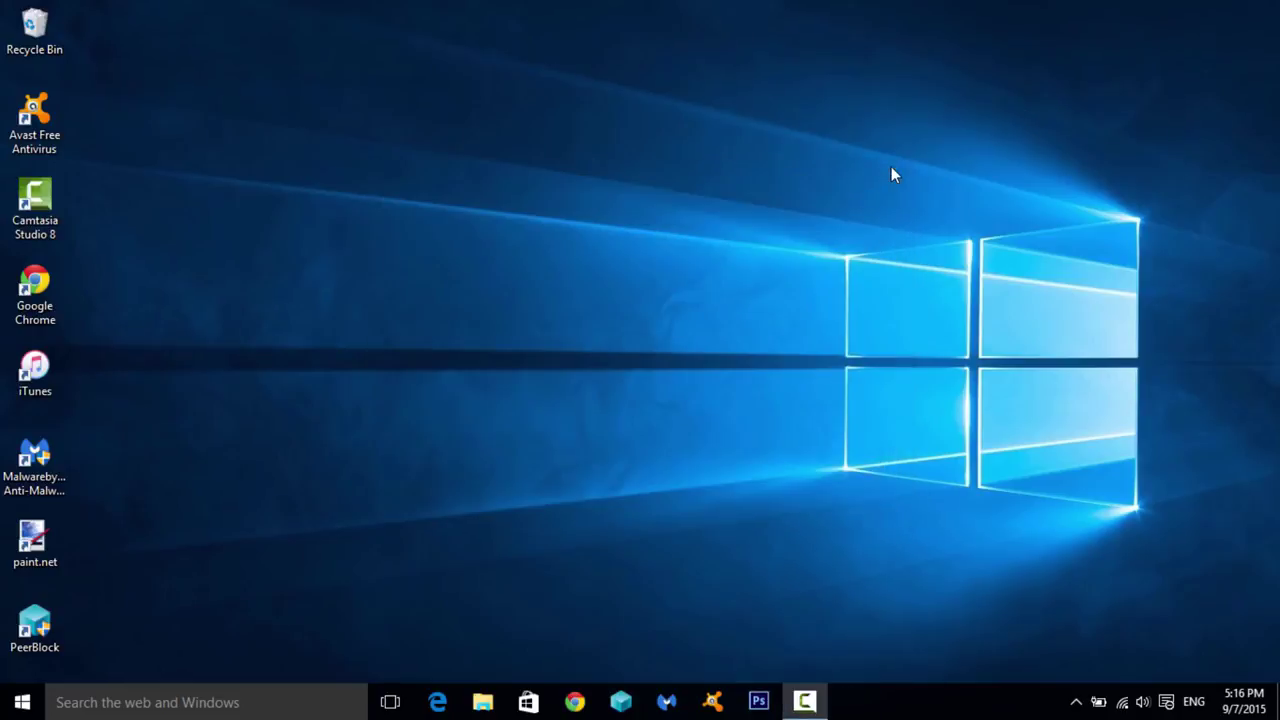
left_click(215, 700)
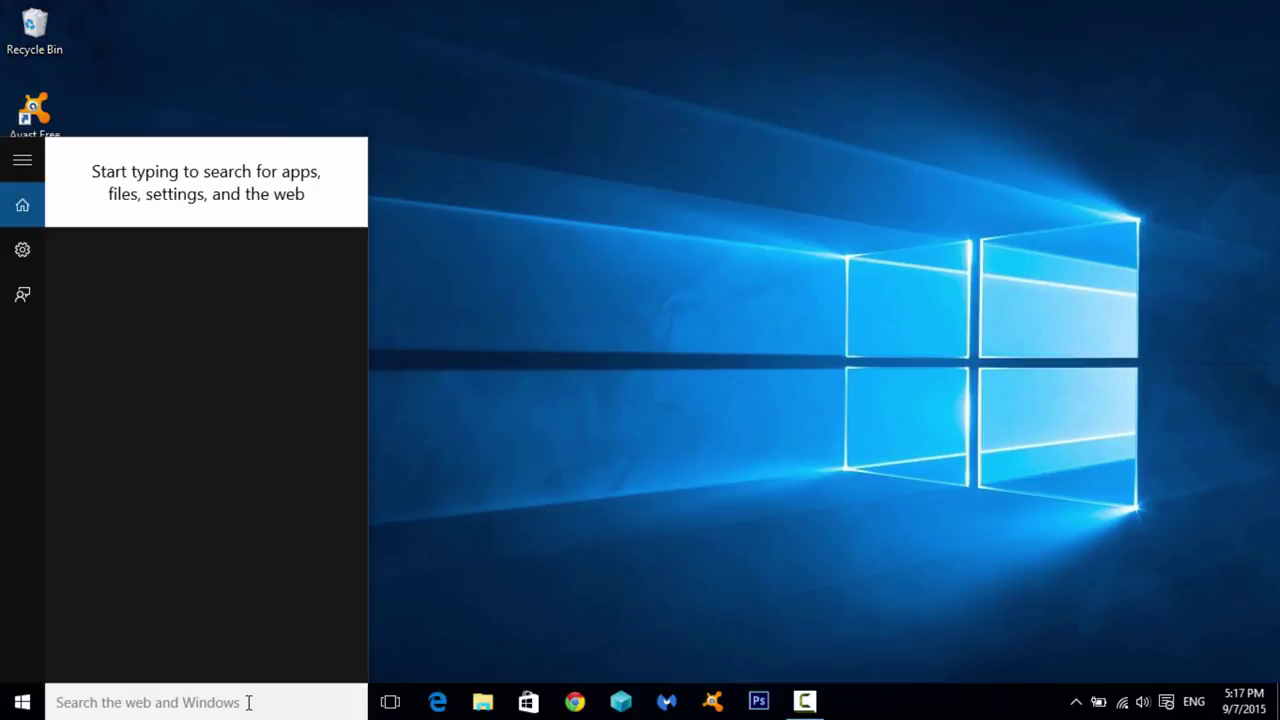
type("system")
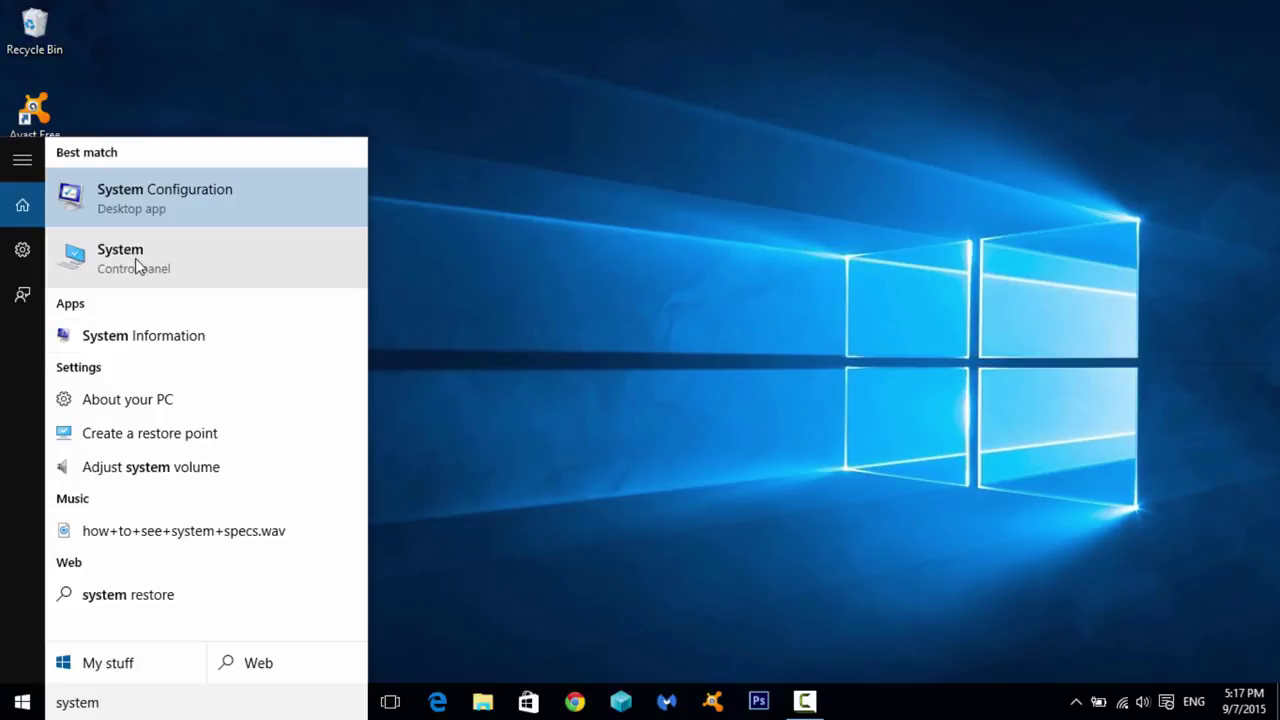
left_click(345, 258)
key("Escape")
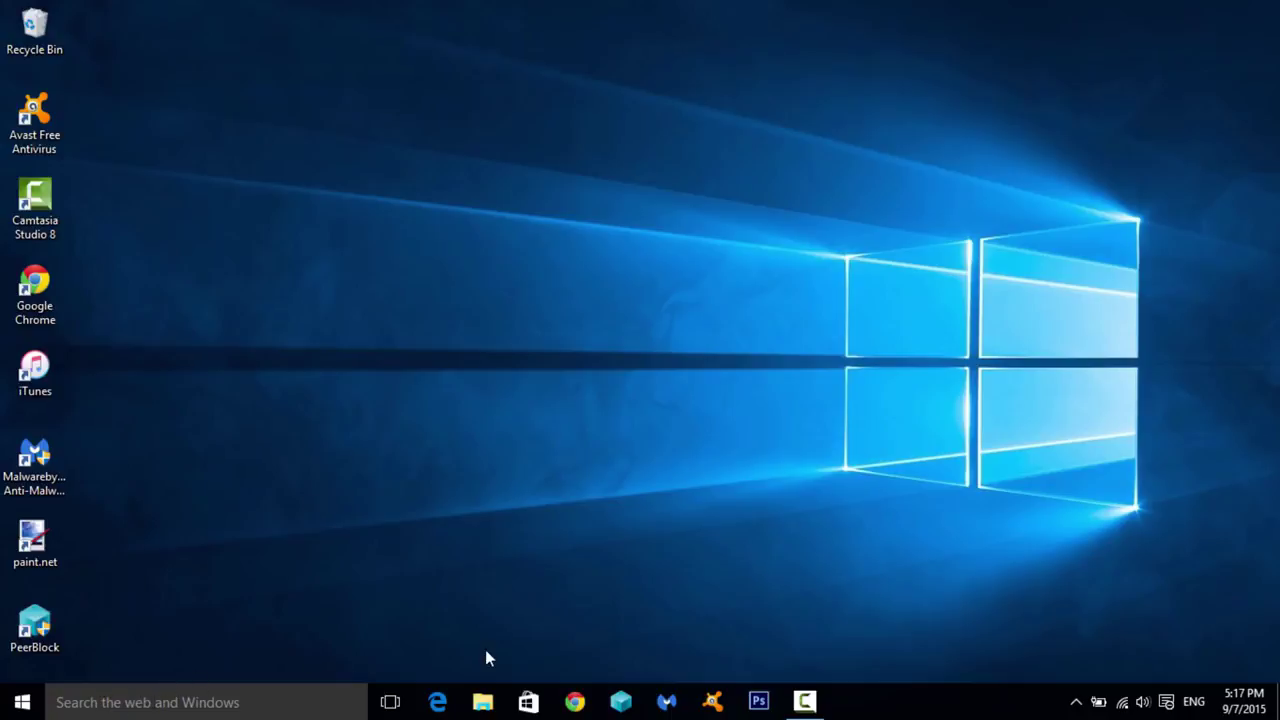
Open File Explorer and view the properties of This PC.
left_click(490, 703)
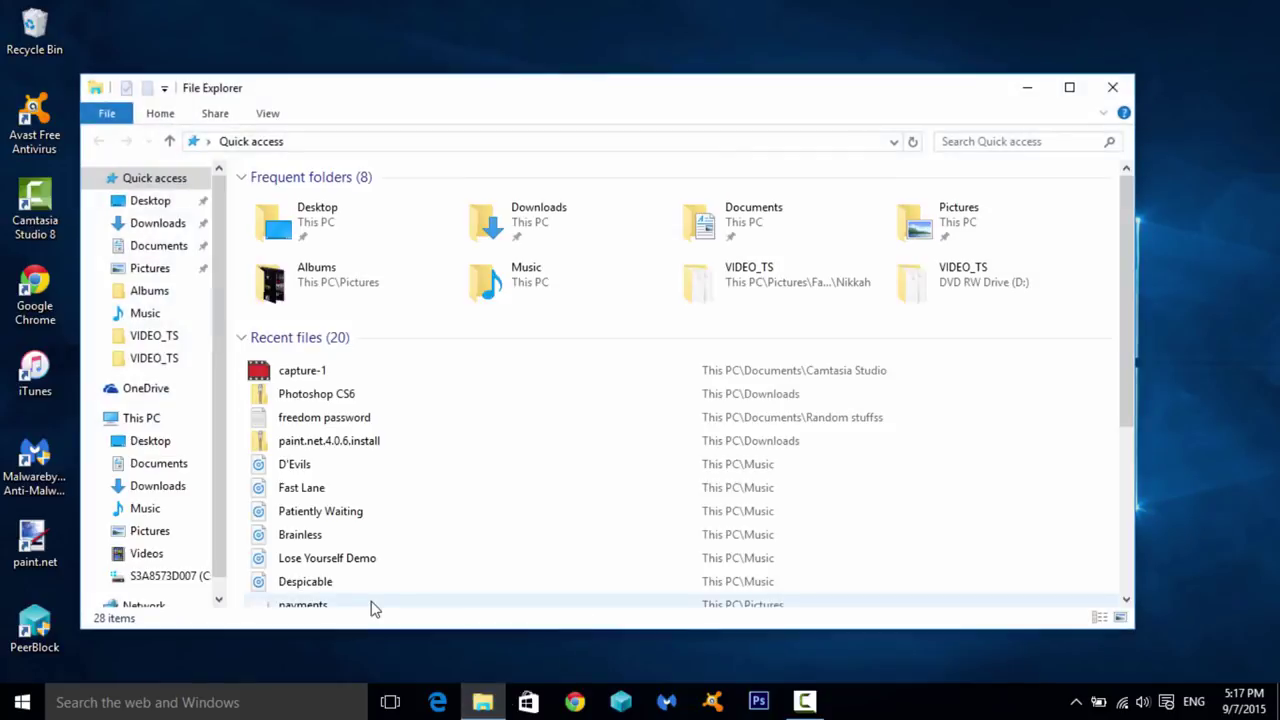
right_click(169, 425)
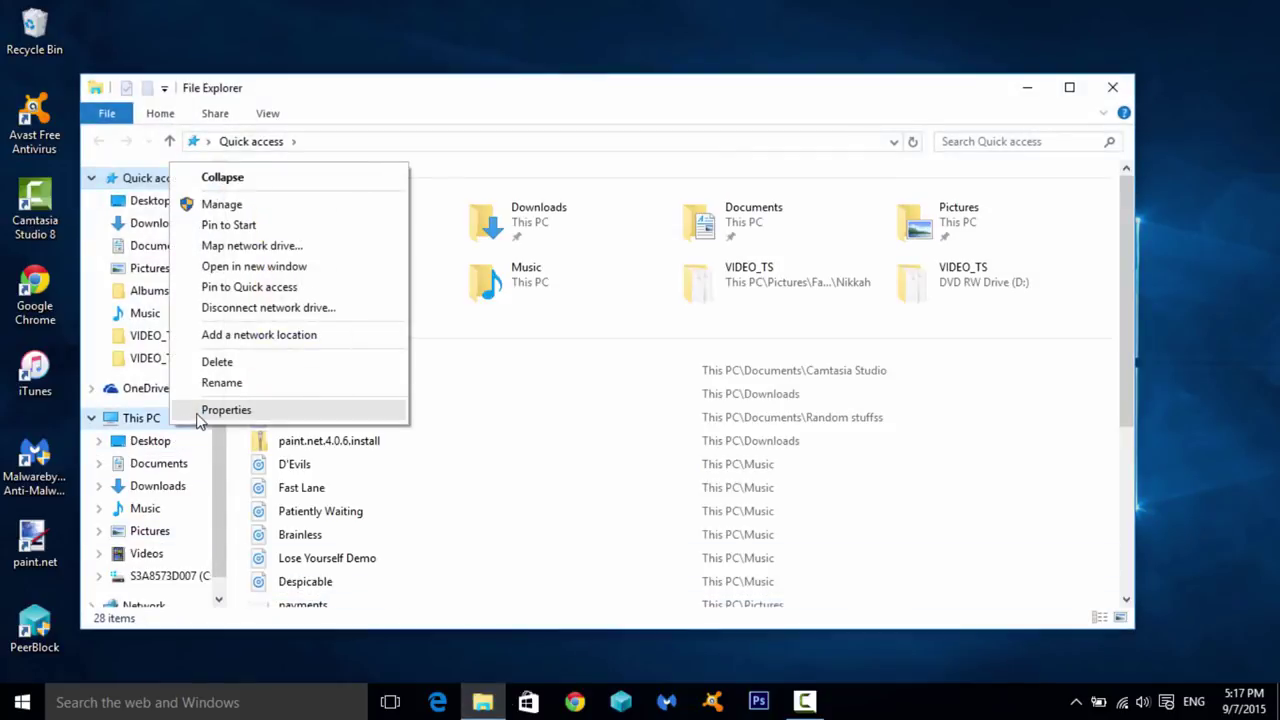
left_click(197, 420)
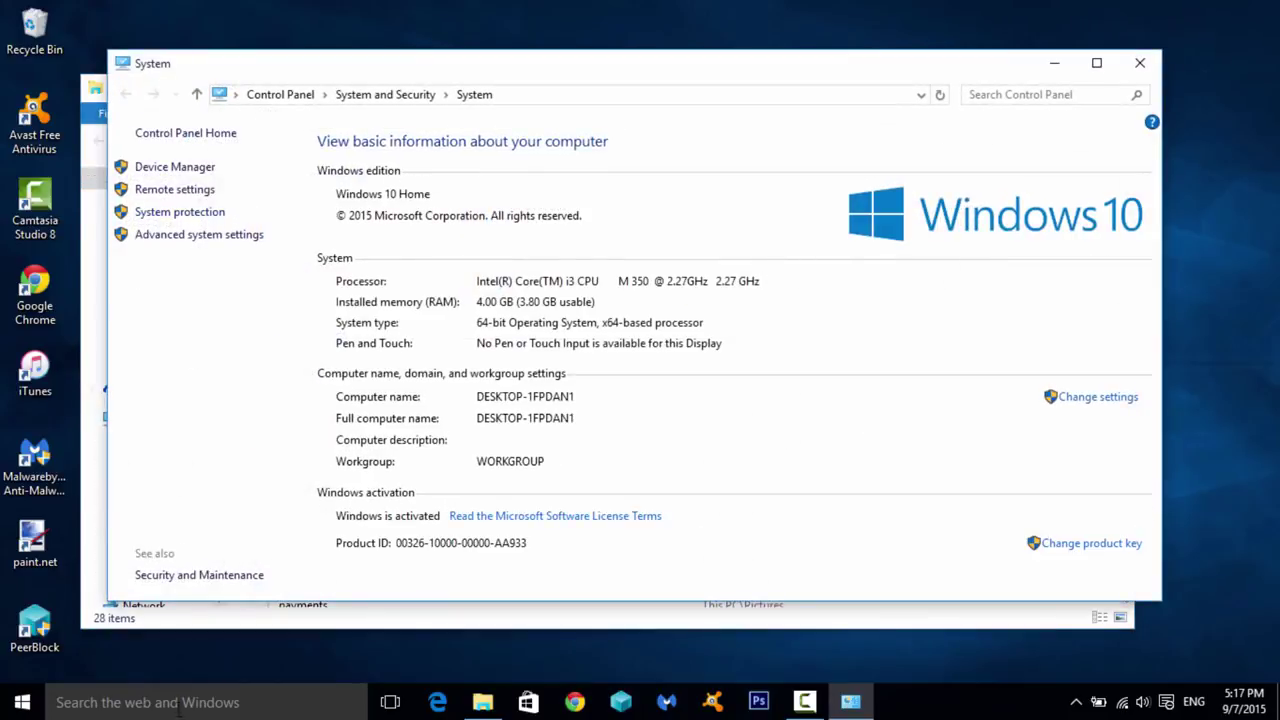
Try the Adjust for best performance visual effects in the advanced system settings, cancel the changes, and close the System window.
left_click(196, 236)
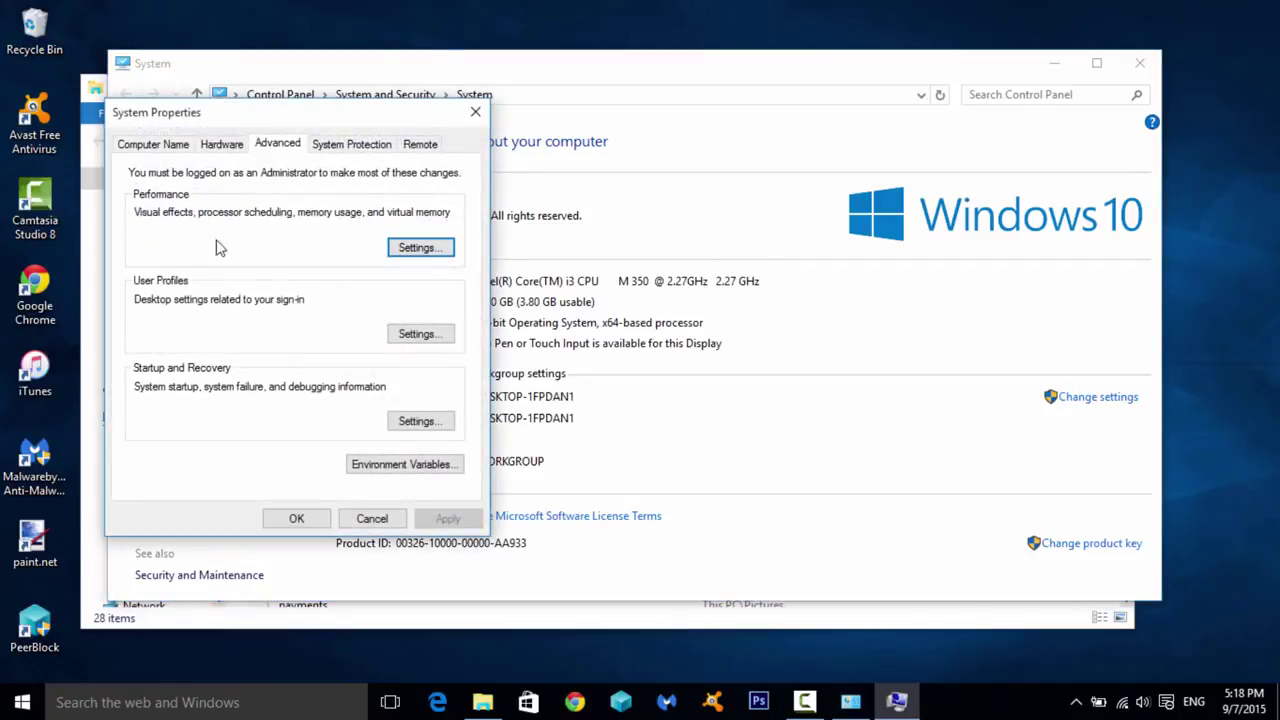
left_click(404, 256)
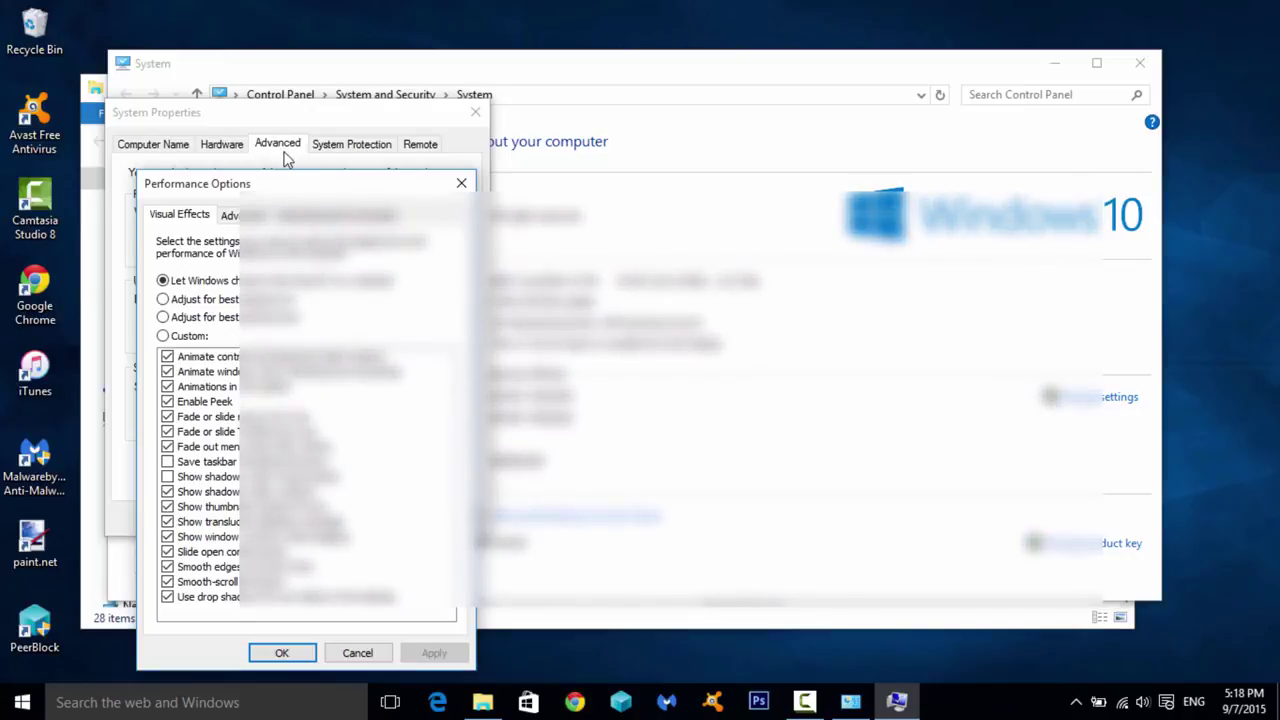
left_click(163, 318)
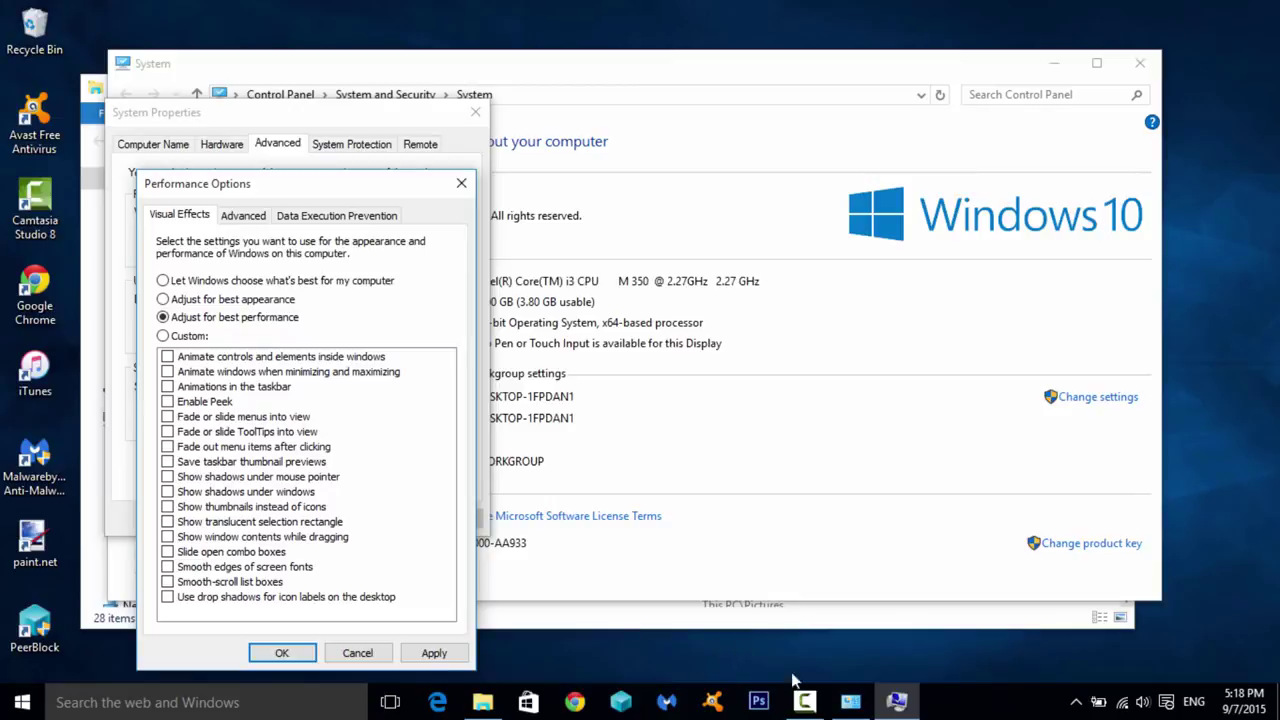
mouse_move(818, 712)
left_click(163, 281)
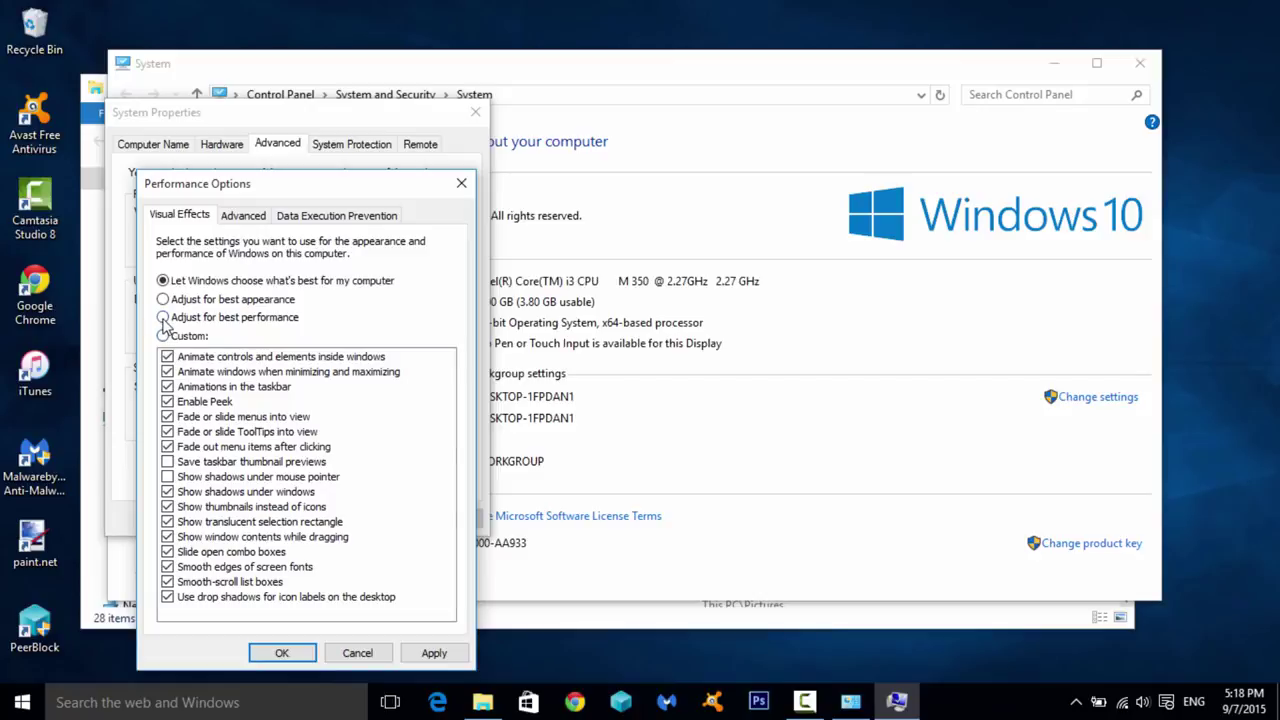
left_click(163, 317)
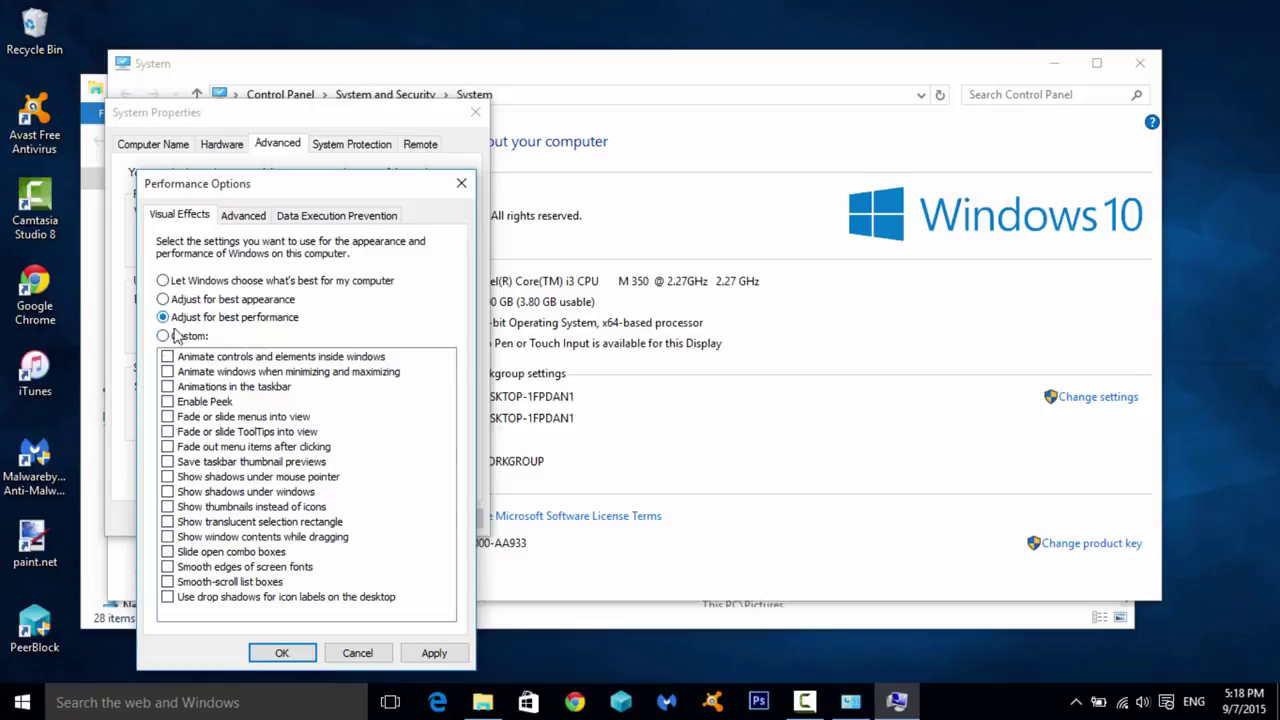
left_click(362, 652)
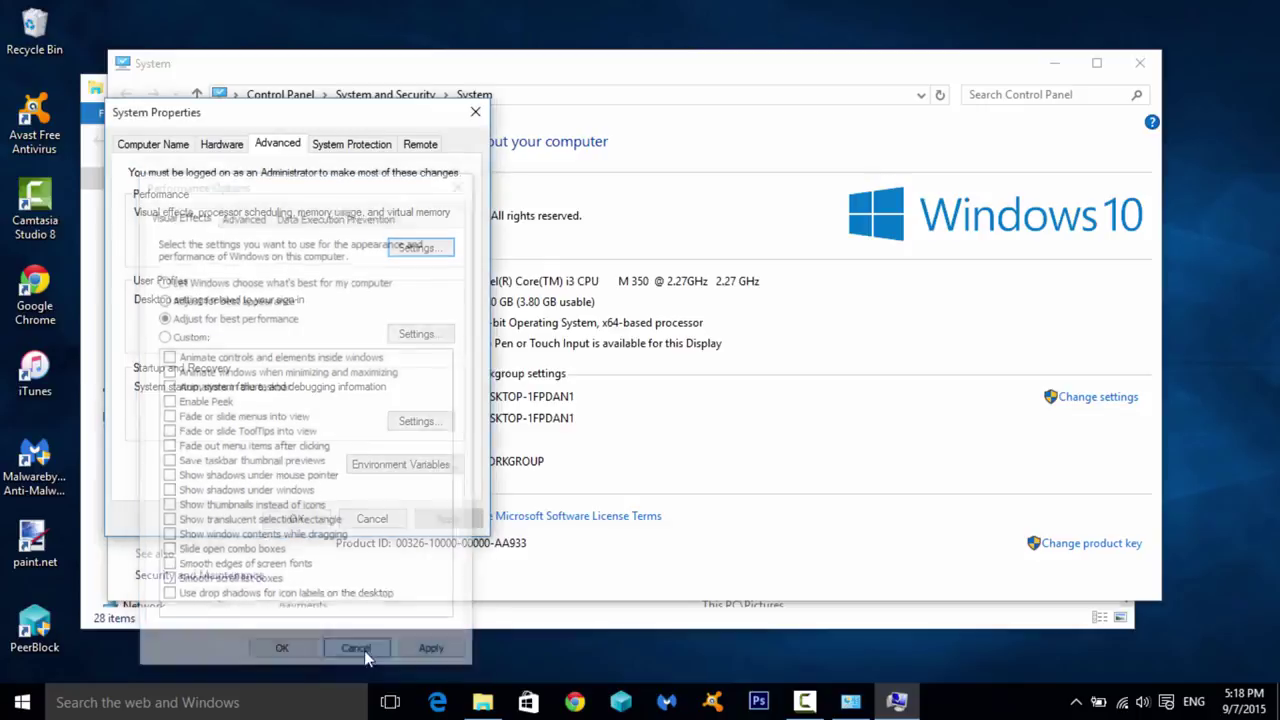
left_click(370, 518)
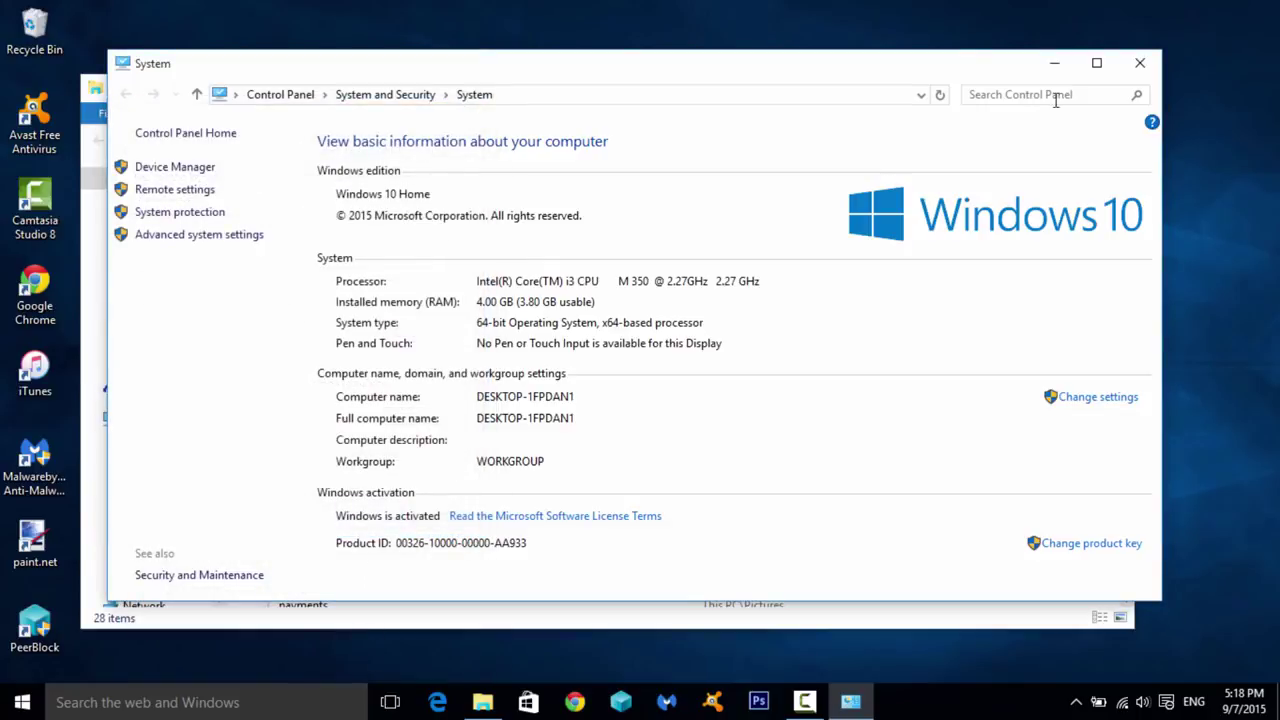
left_click(1140, 65)
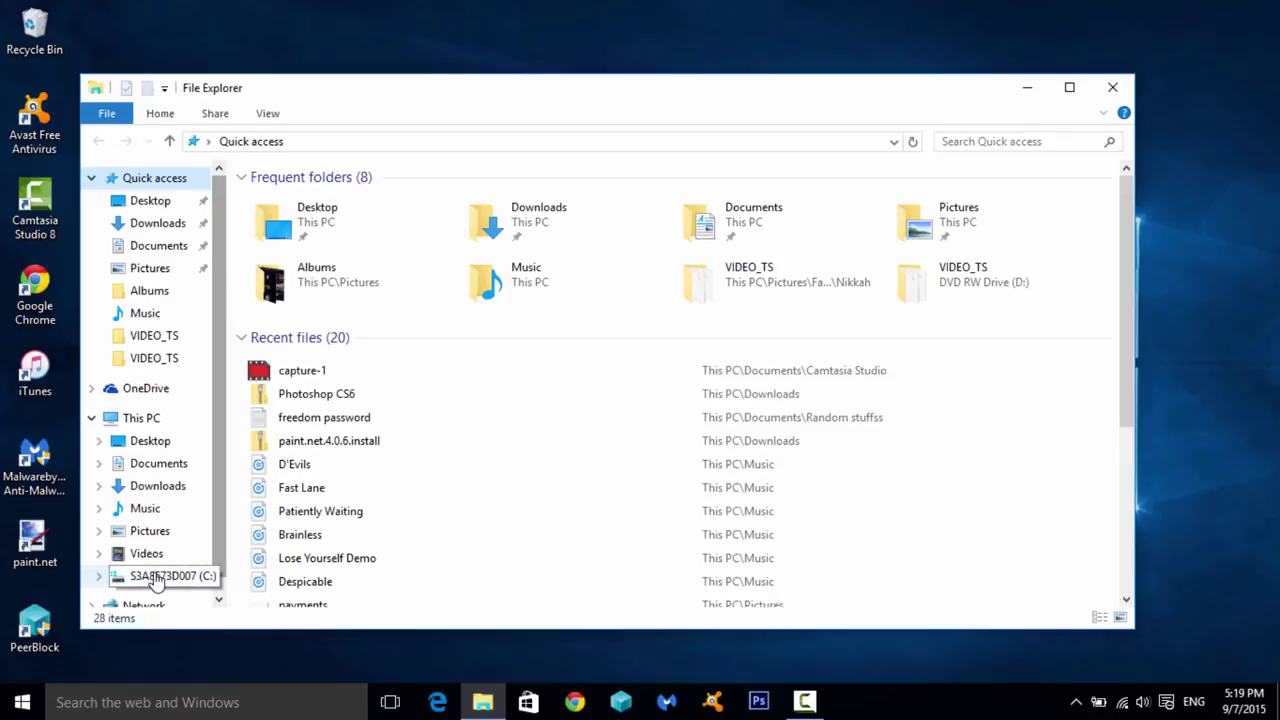
Open the properties of the C: drive in This PC and start Disk Cleanup for it.
left_click(127, 423)
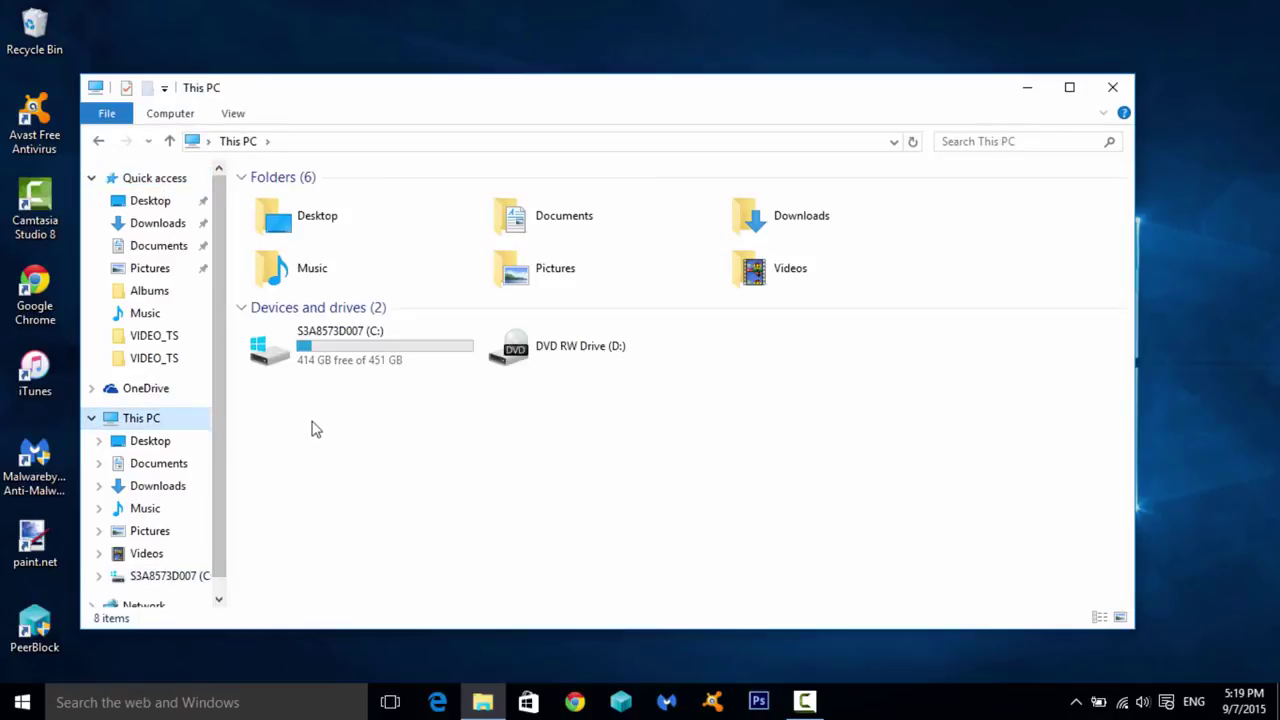
right_click(305, 350)
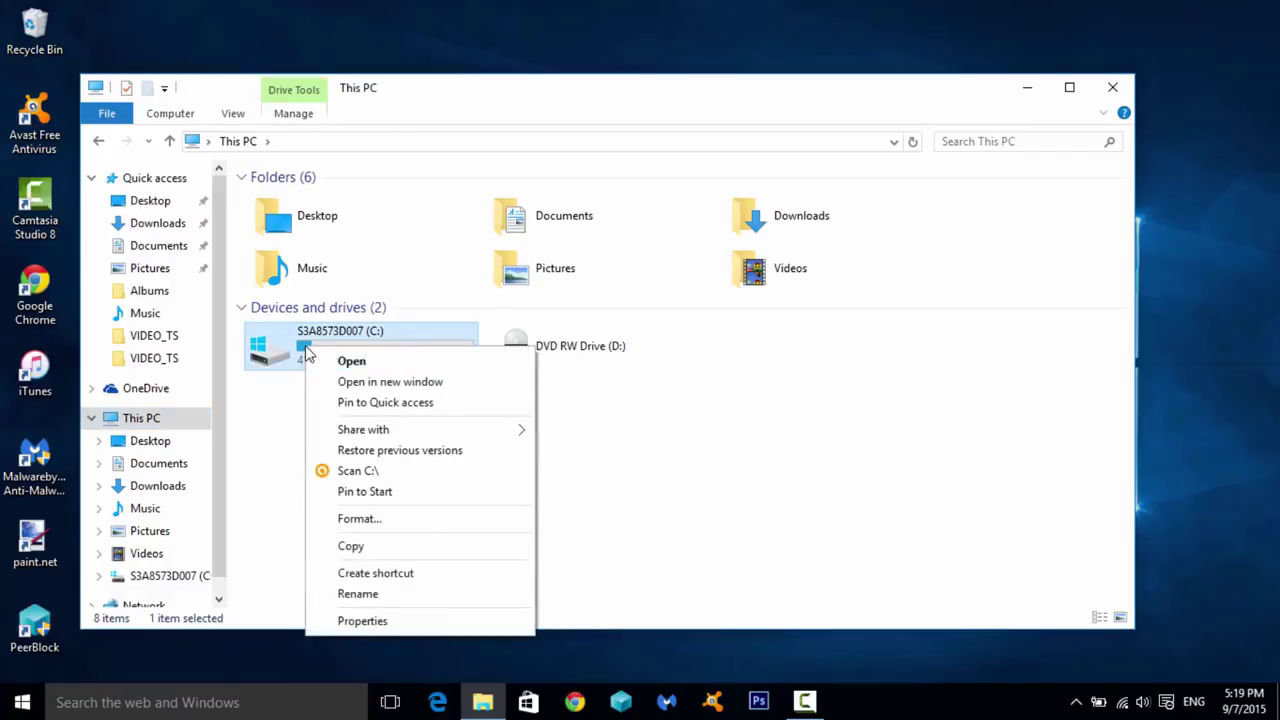
left_click(440, 621)
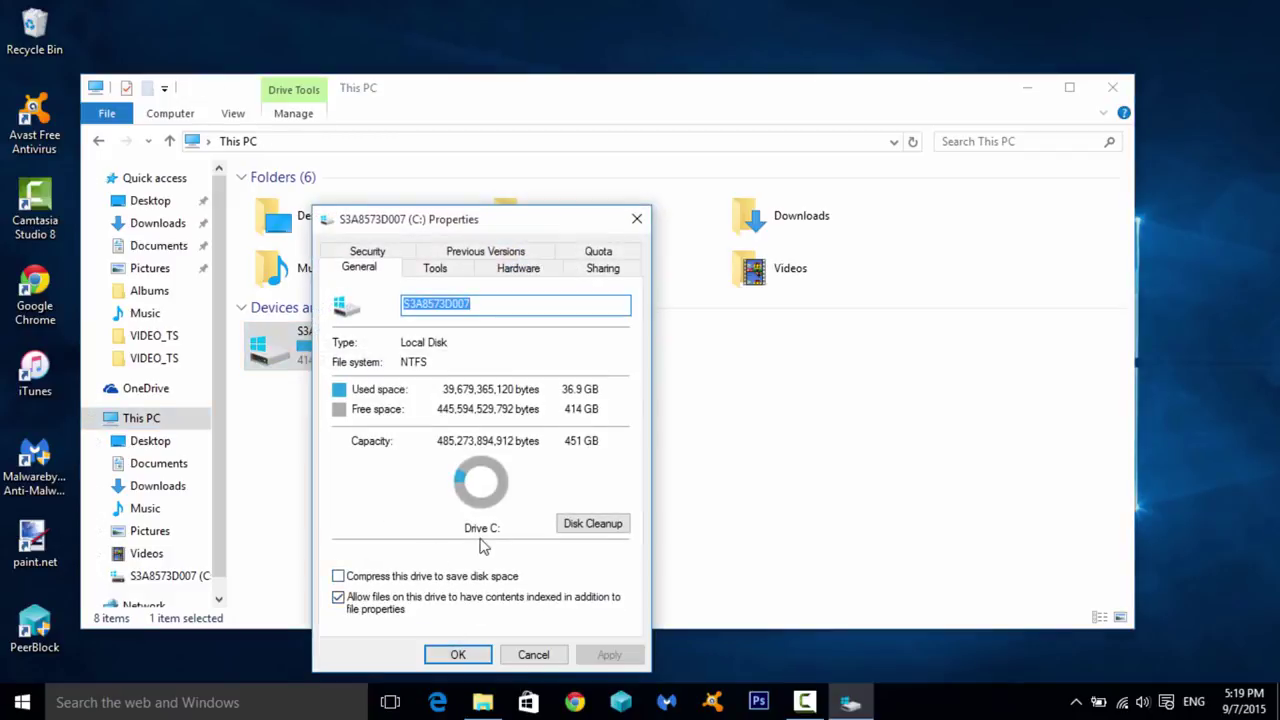
left_click(596, 525)
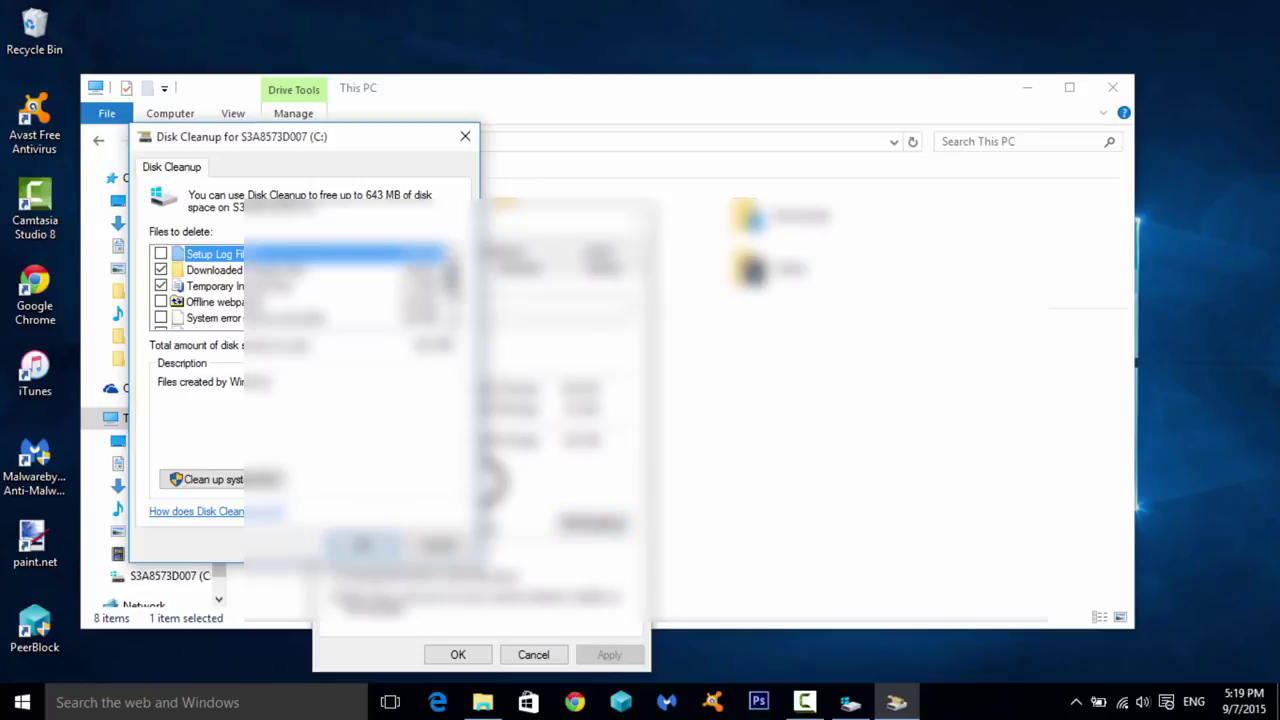
Include the Recycle Bin and Temporary files in the Disk Cleanup files to delete.
scroll(450, 295, "down", 2)
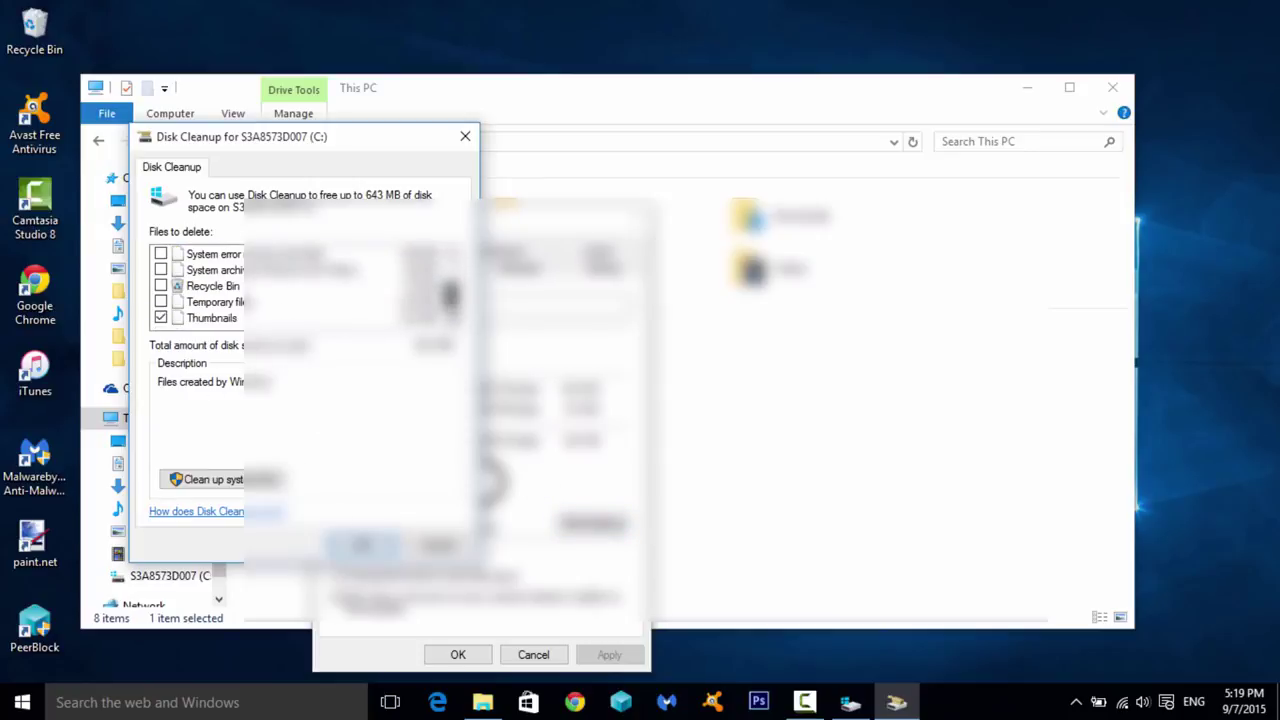
left_click(163, 287)
left_click(162, 302)
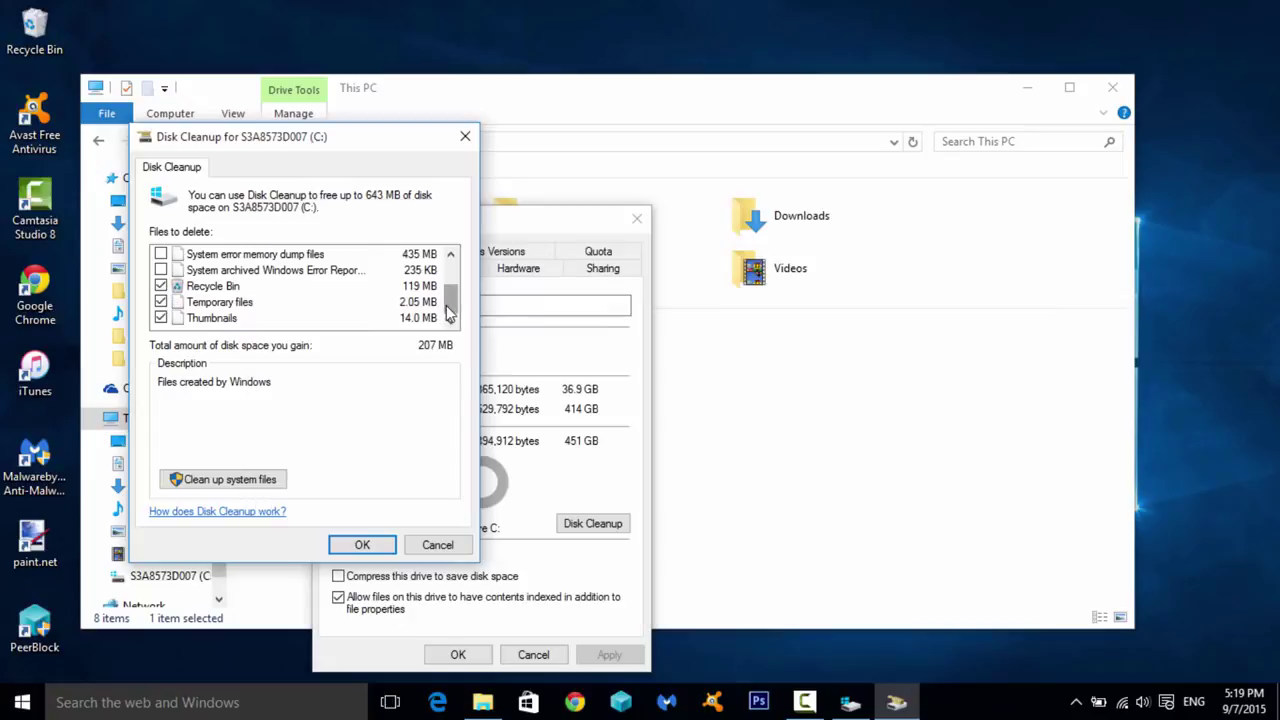
left_click_drag(451, 310, 452, 288)
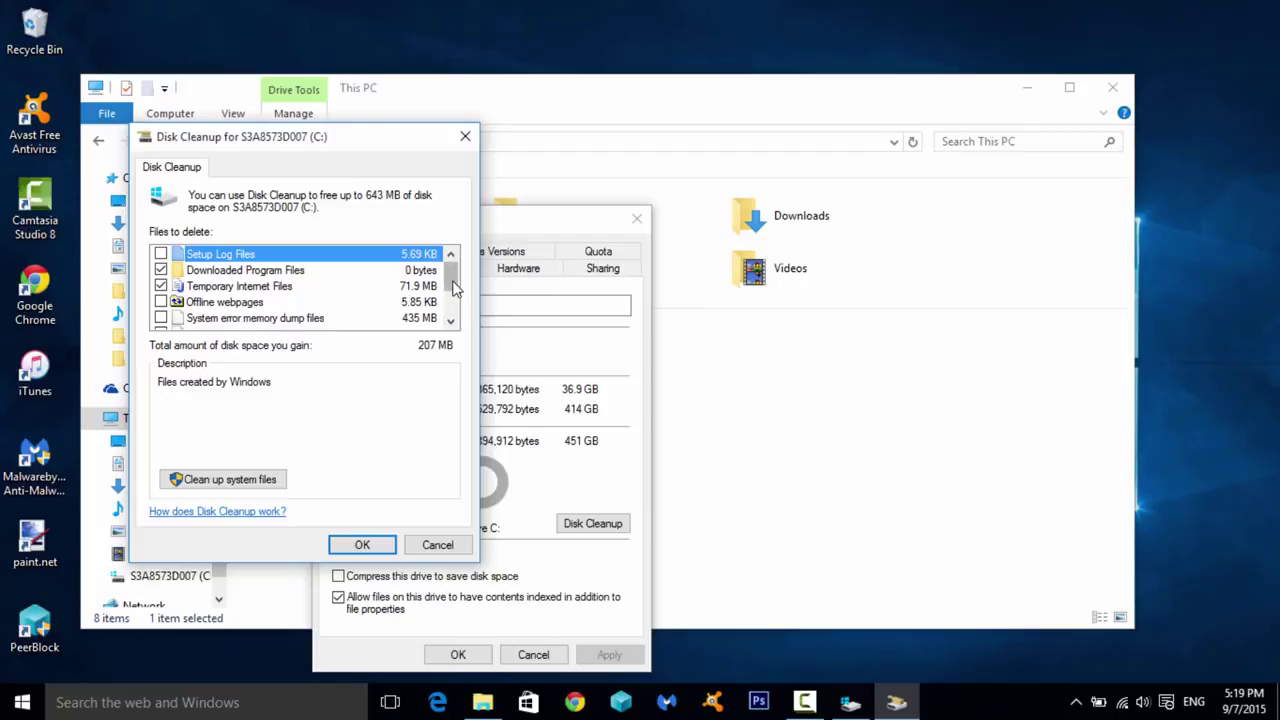
Exclude the Recycle Bin and Temporary files from the Disk Cleanup files to delete, and cancel the cleanup.
left_click_drag(452, 285, 452, 310)
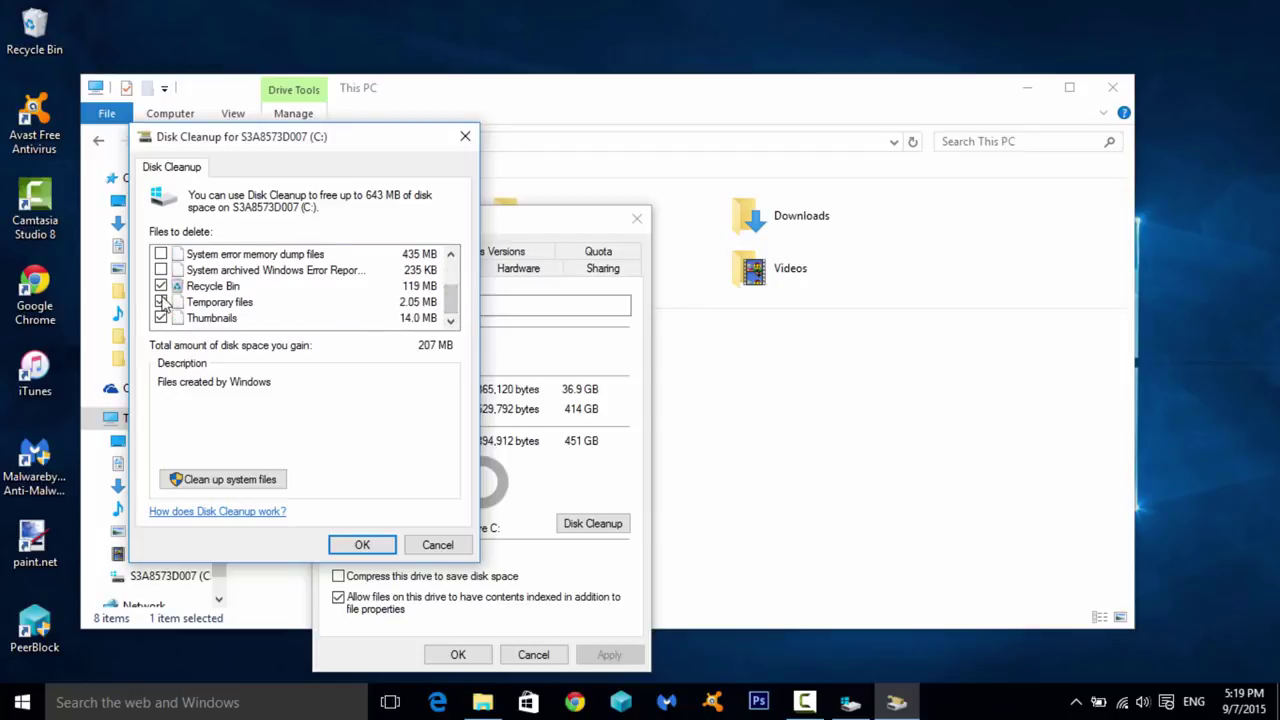
left_click(161, 286)
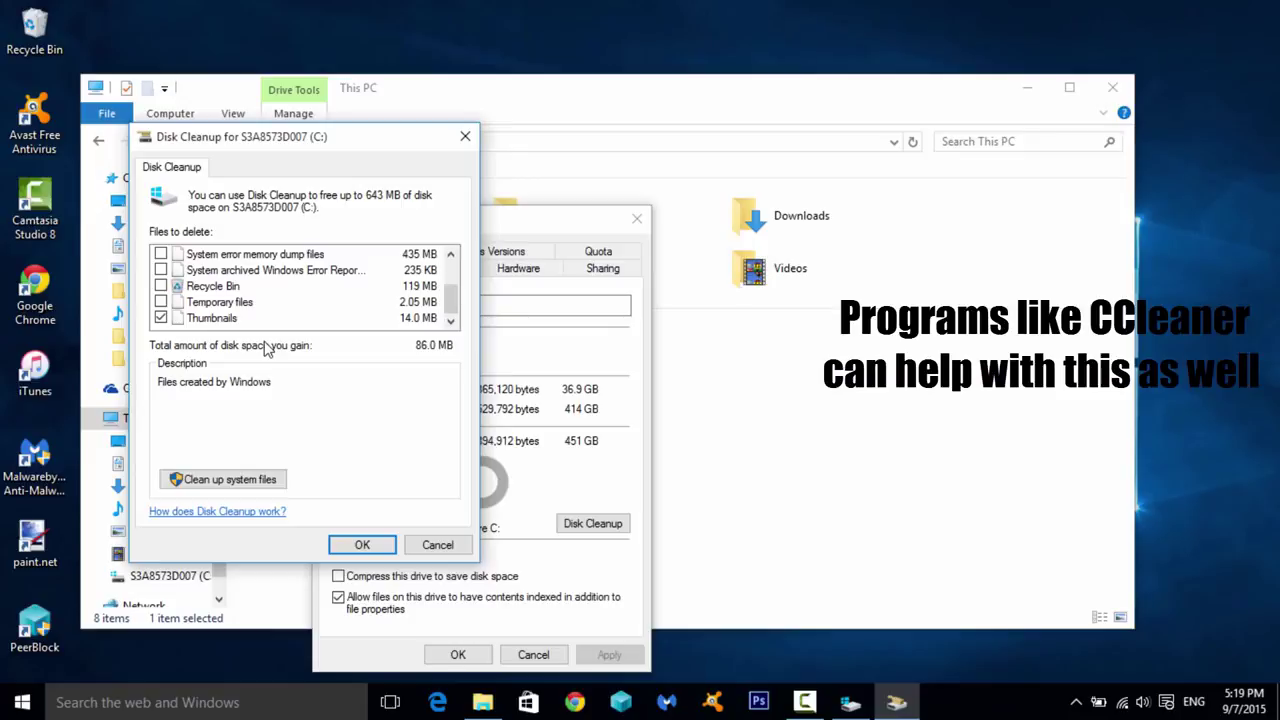
left_click(162, 286)
left_click(437, 546)
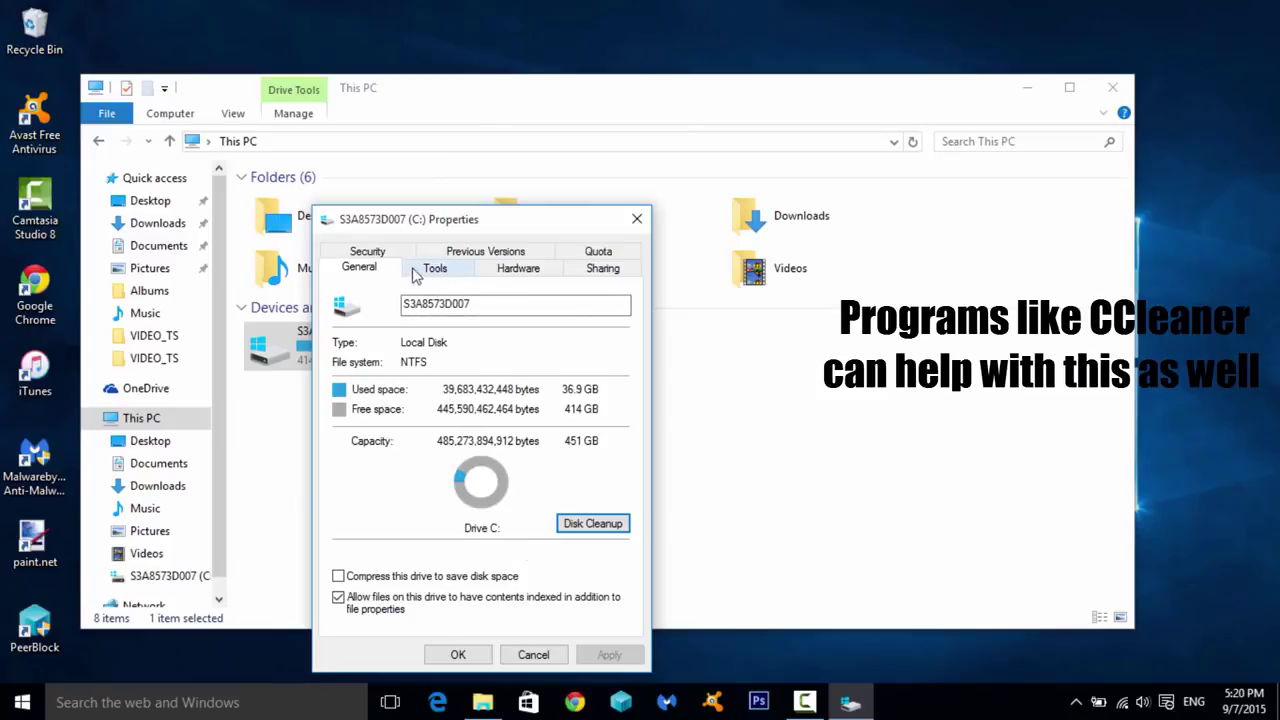
left_click(588, 524)
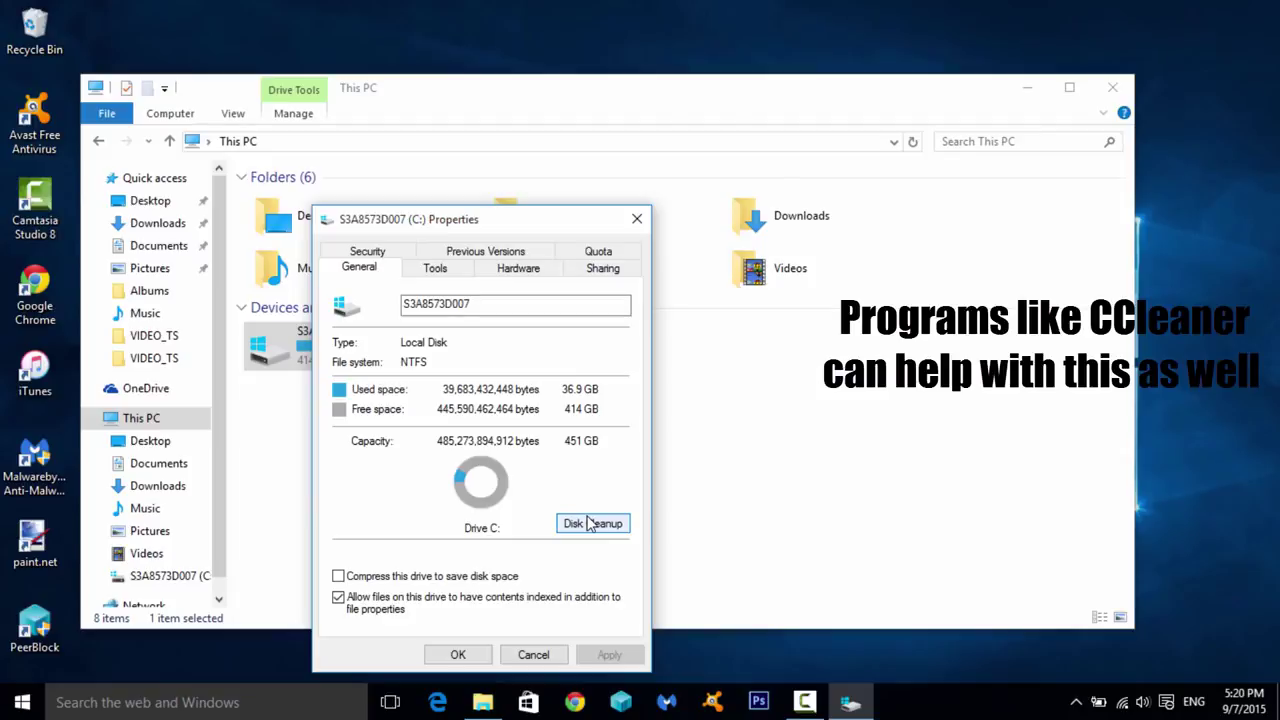
Review the error checking and Optimize Drives tools for the C: drive, and close its properties and File Explorer.
left_click(436, 269)
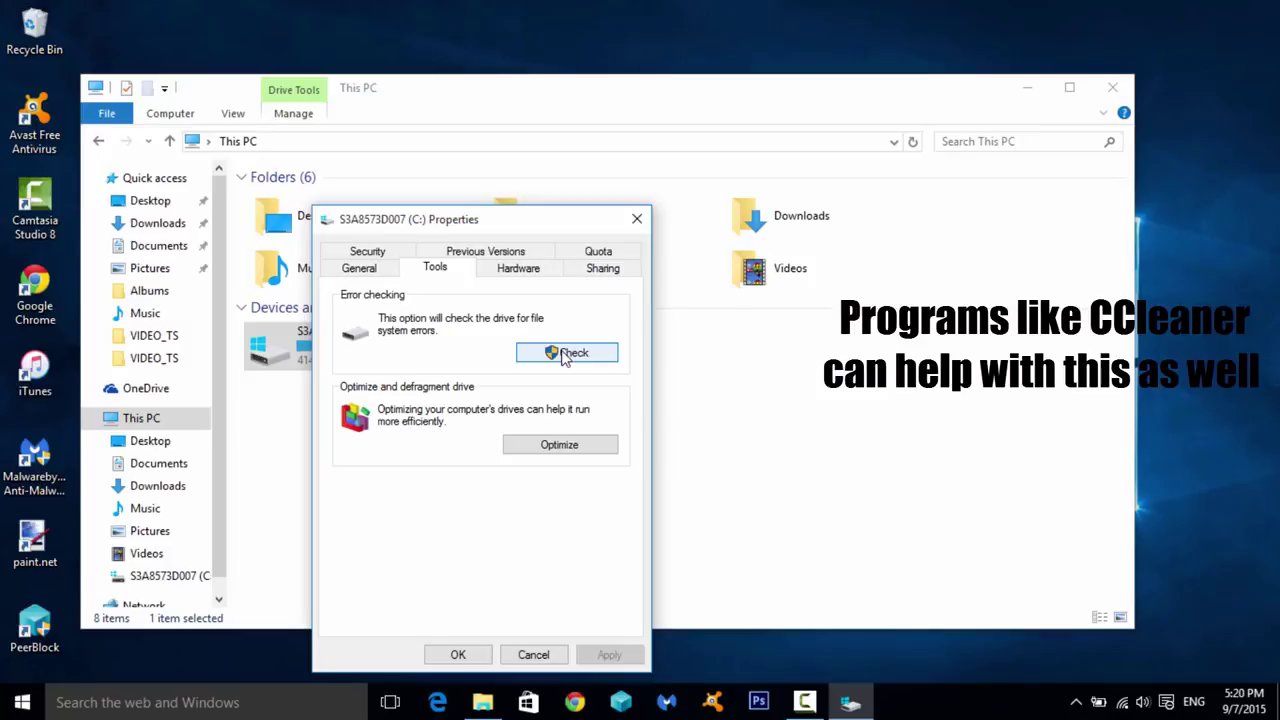
left_click(563, 356)
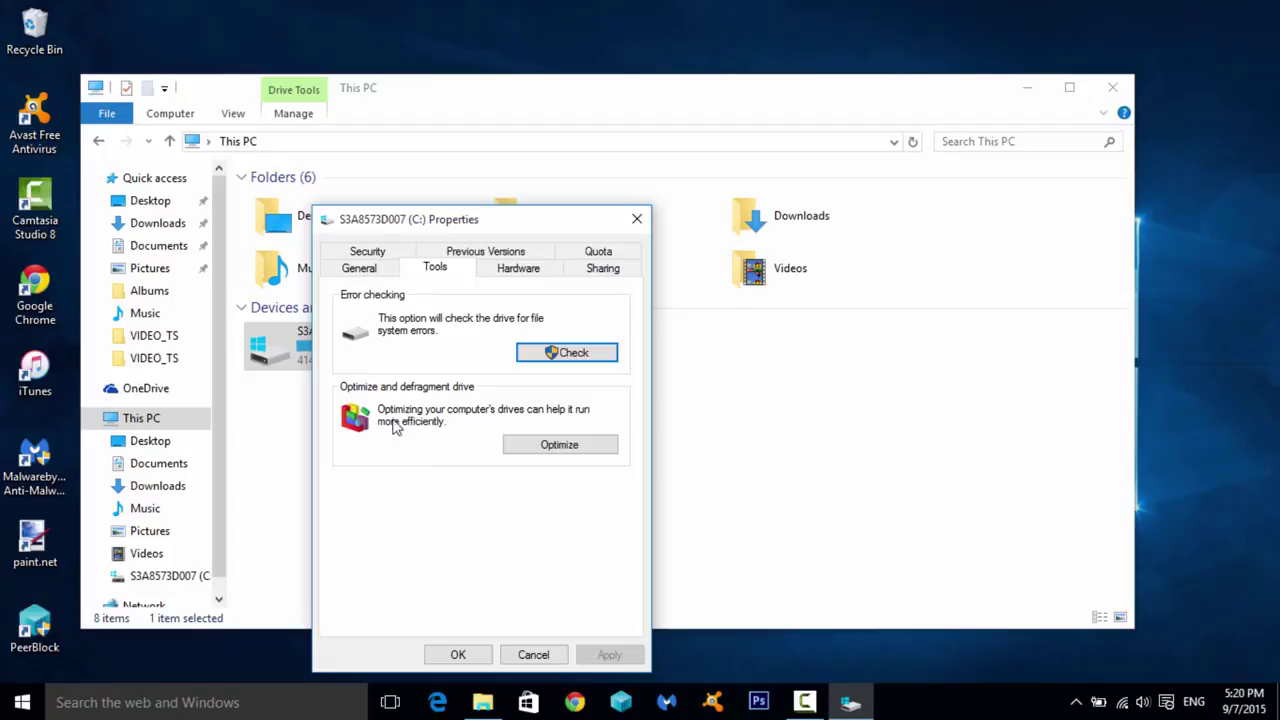
left_click(541, 447)
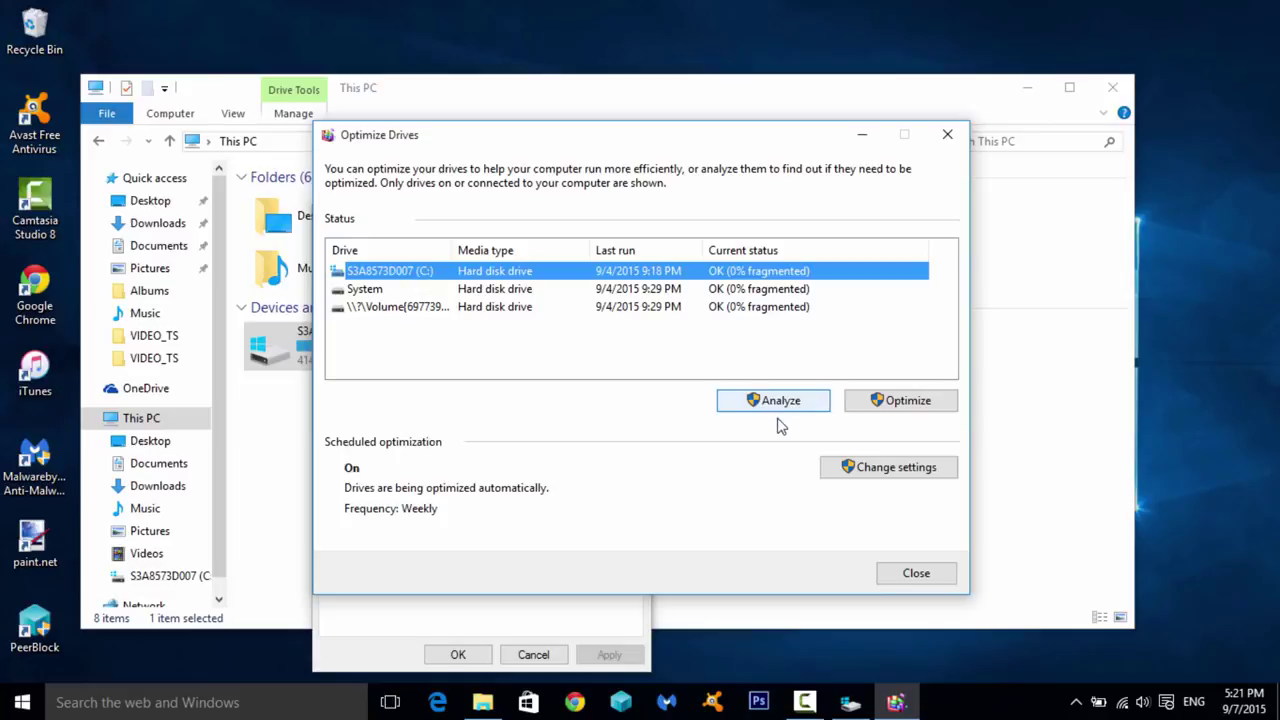
left_click(916, 573)
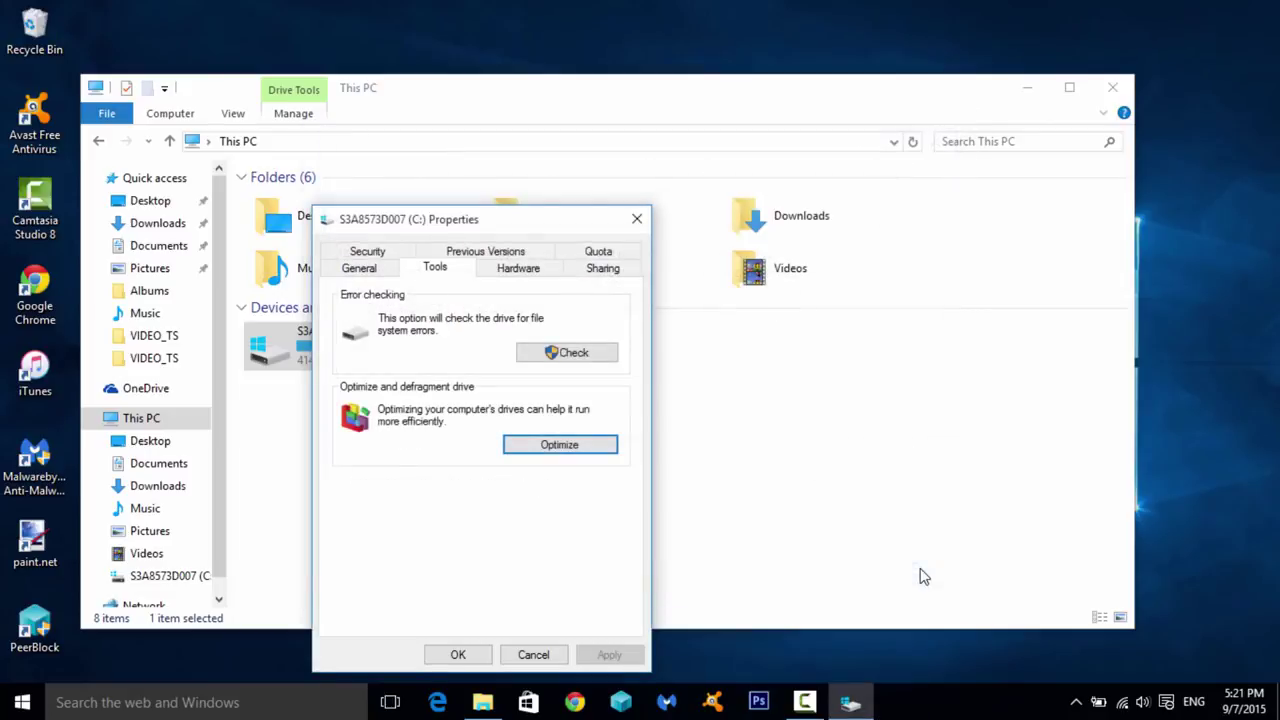
left_click(638, 220)
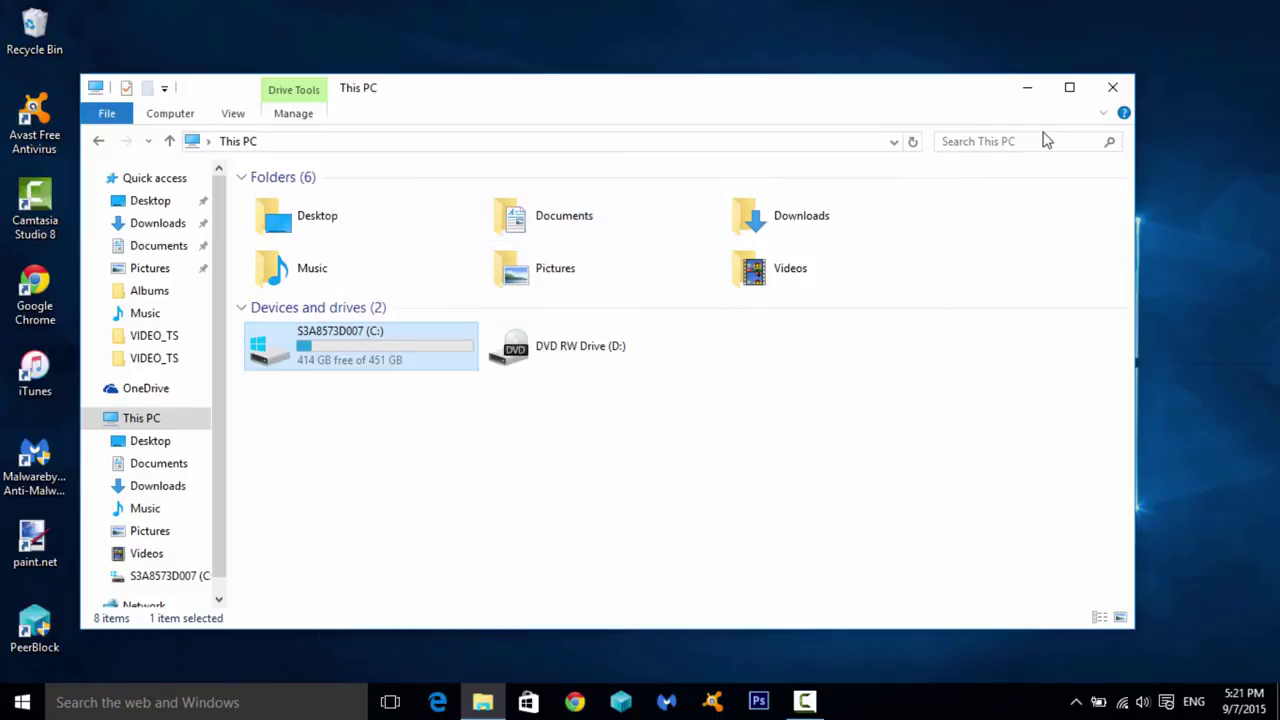
left_click(1113, 88)
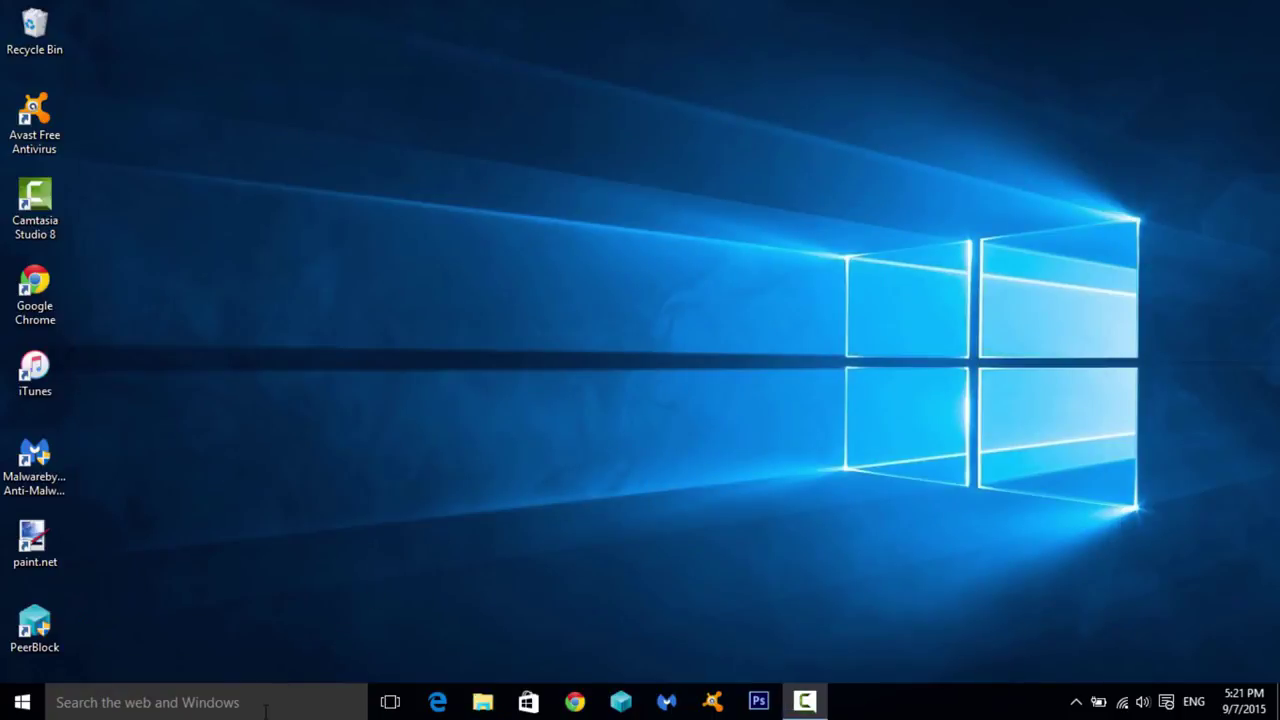
Search Windows for "recovery", view the Reset this PC and Advanced startup options in Recovery options, and close Settings.
left_click(267, 705)
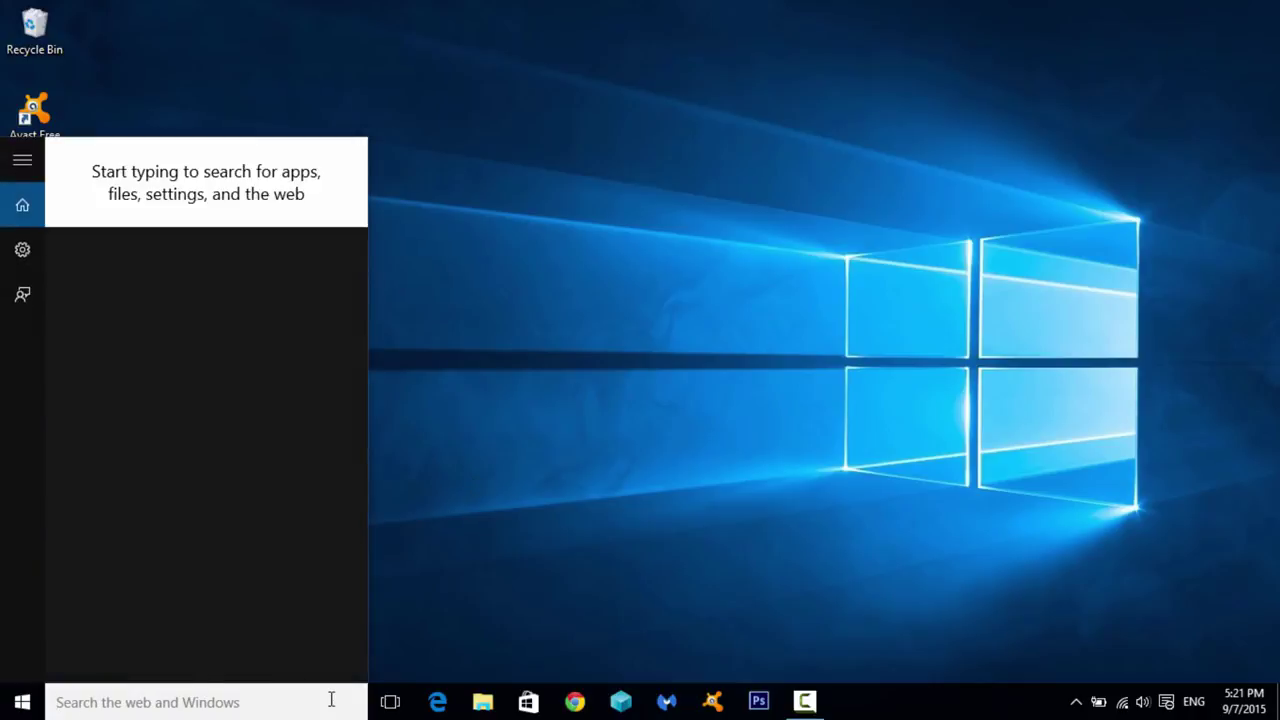
type("recovery")
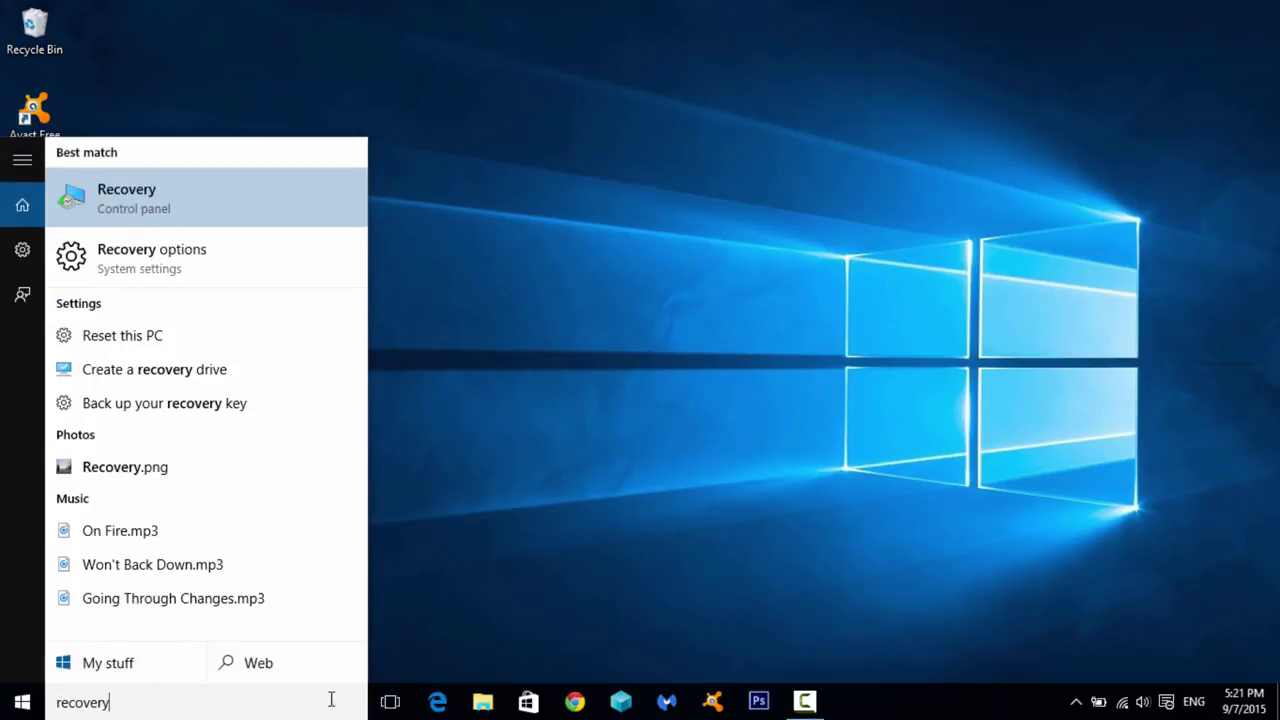
left_click(190, 271)
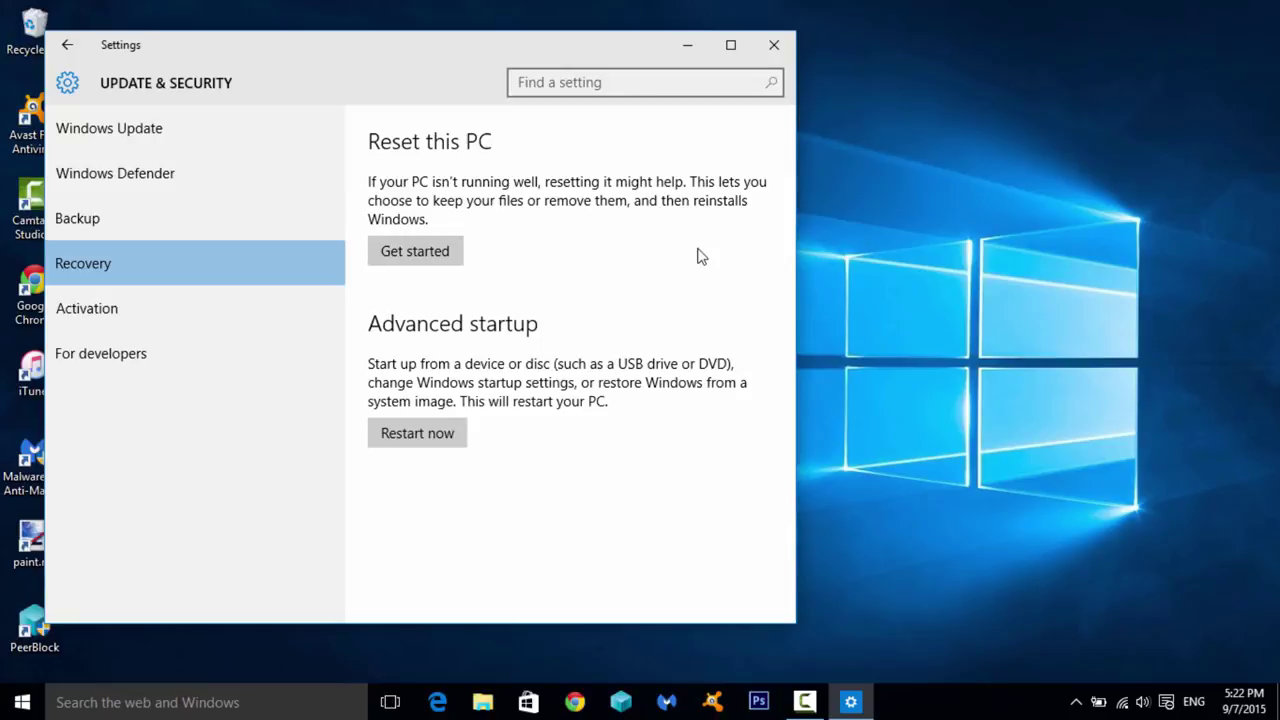
left_click(775, 47)
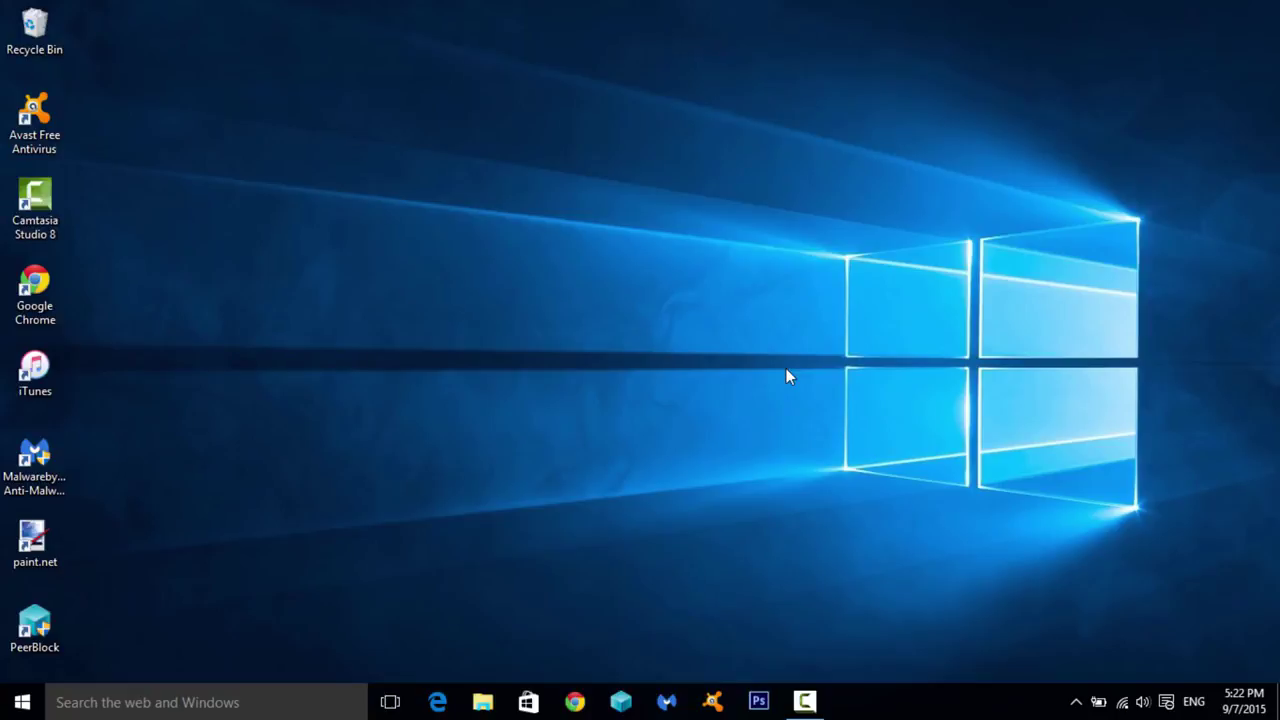
View the available screen resolutions in the advanced display settings and close Settings without choosing another one.
right_click(629, 328)
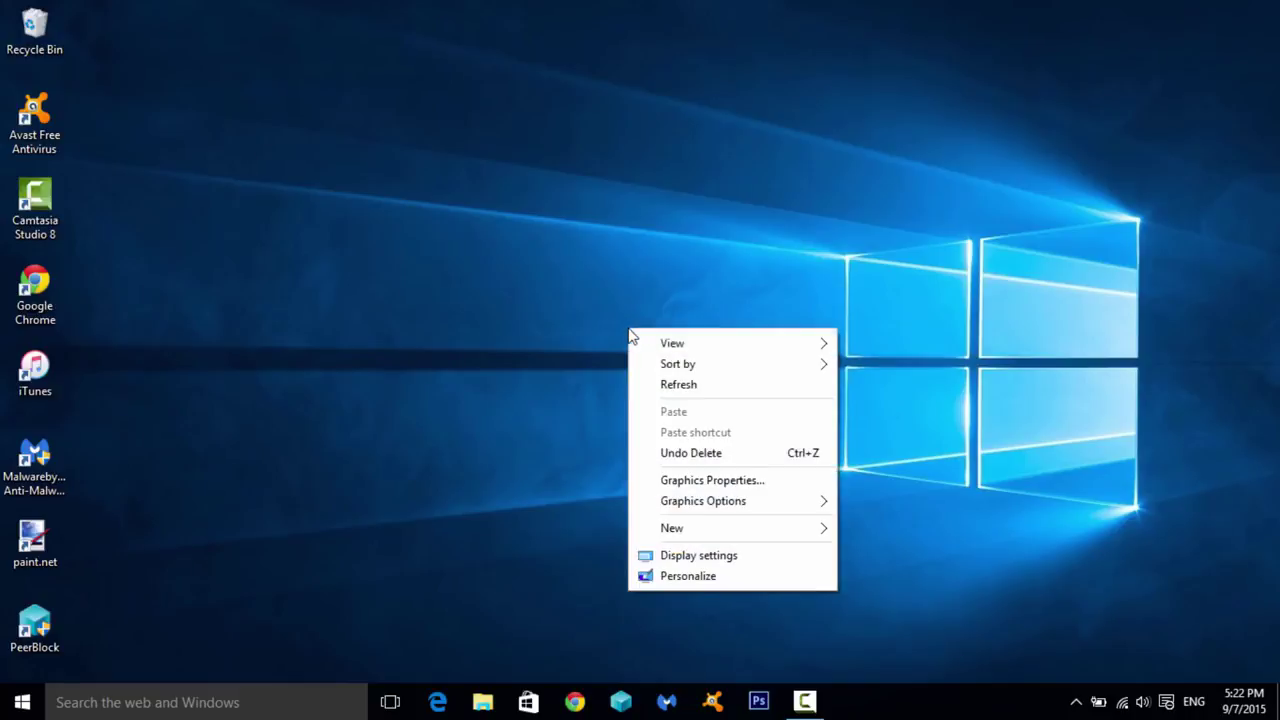
left_click(737, 557)
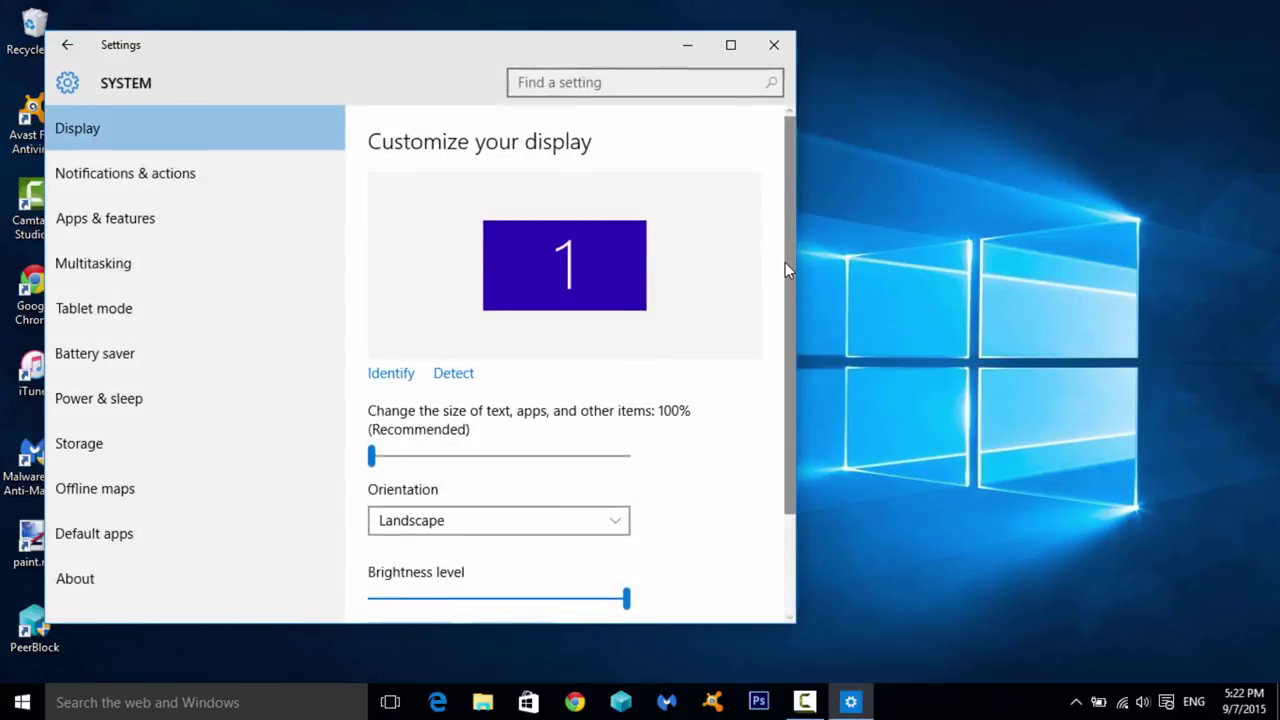
left_click_drag(785, 262, 793, 386)
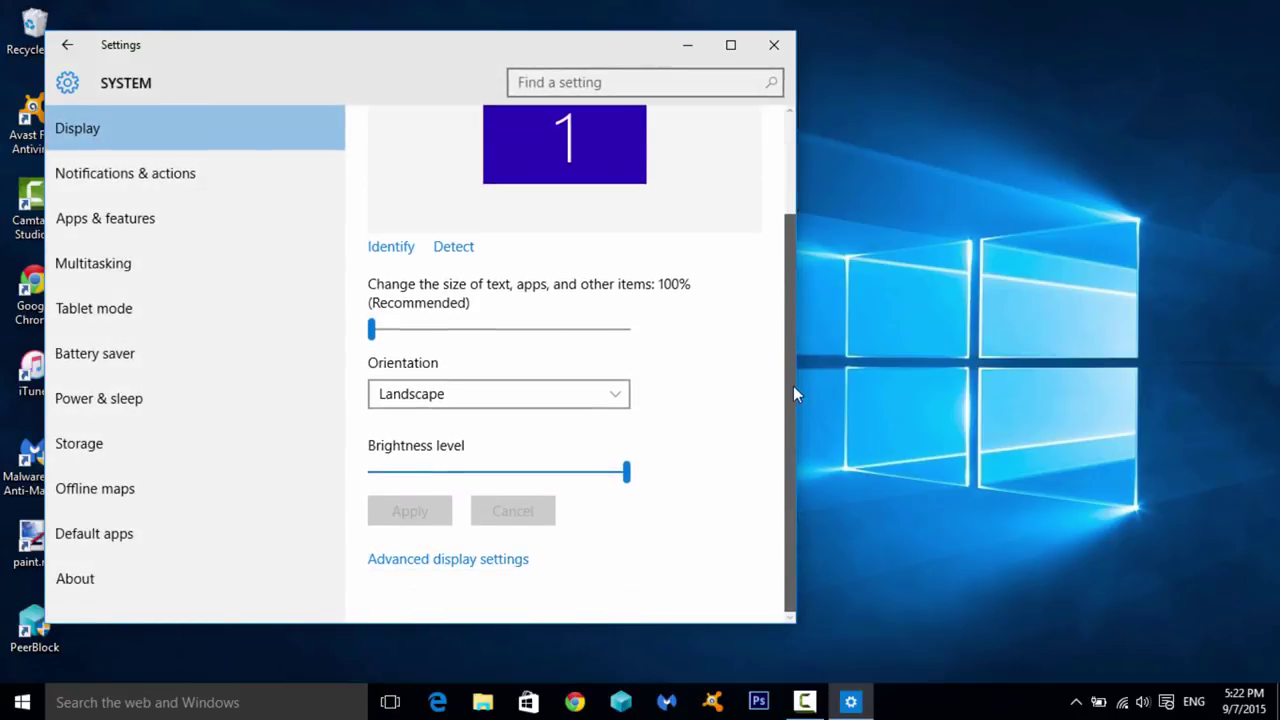
left_click(487, 561)
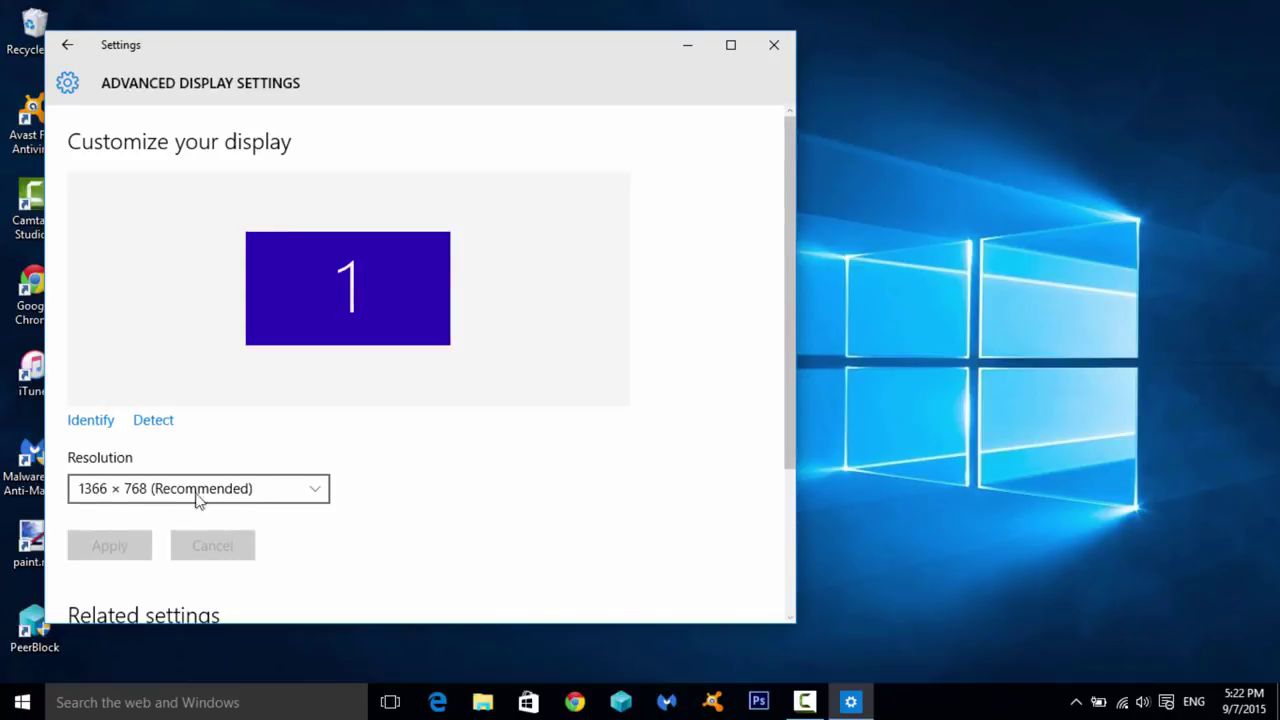
left_click(158, 490)
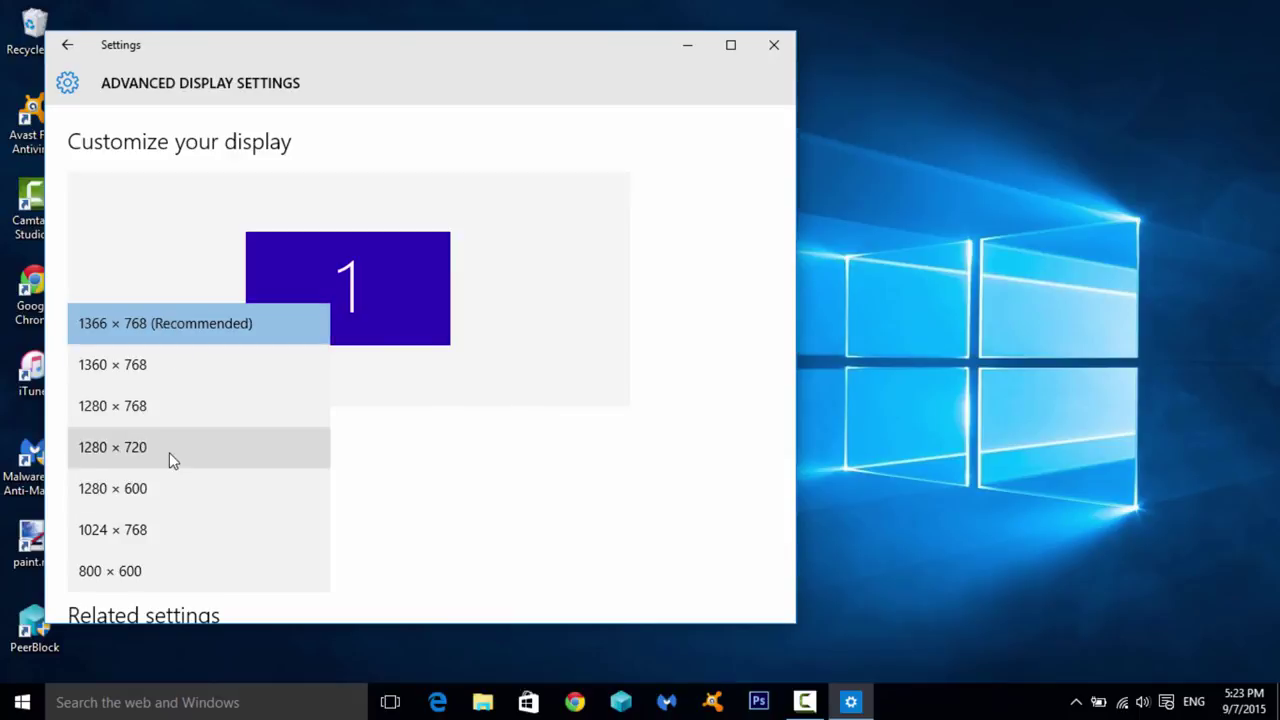
left_click(435, 470)
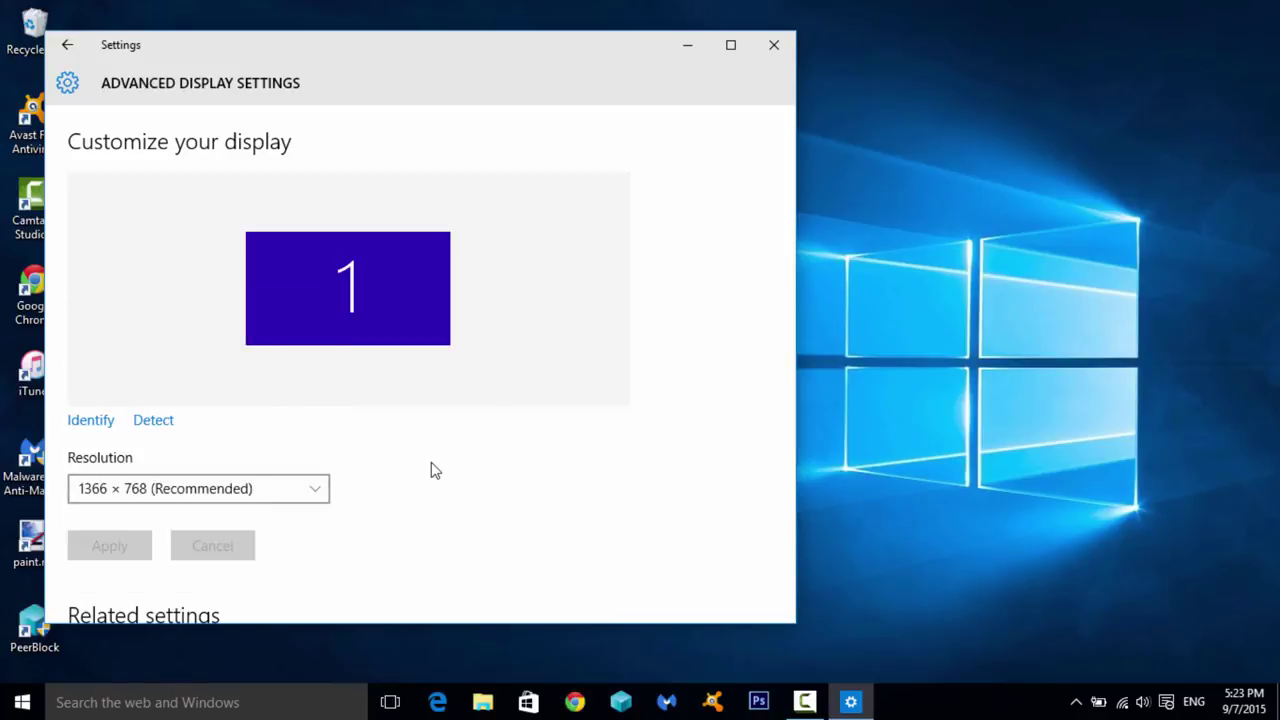
left_click(781, 55)
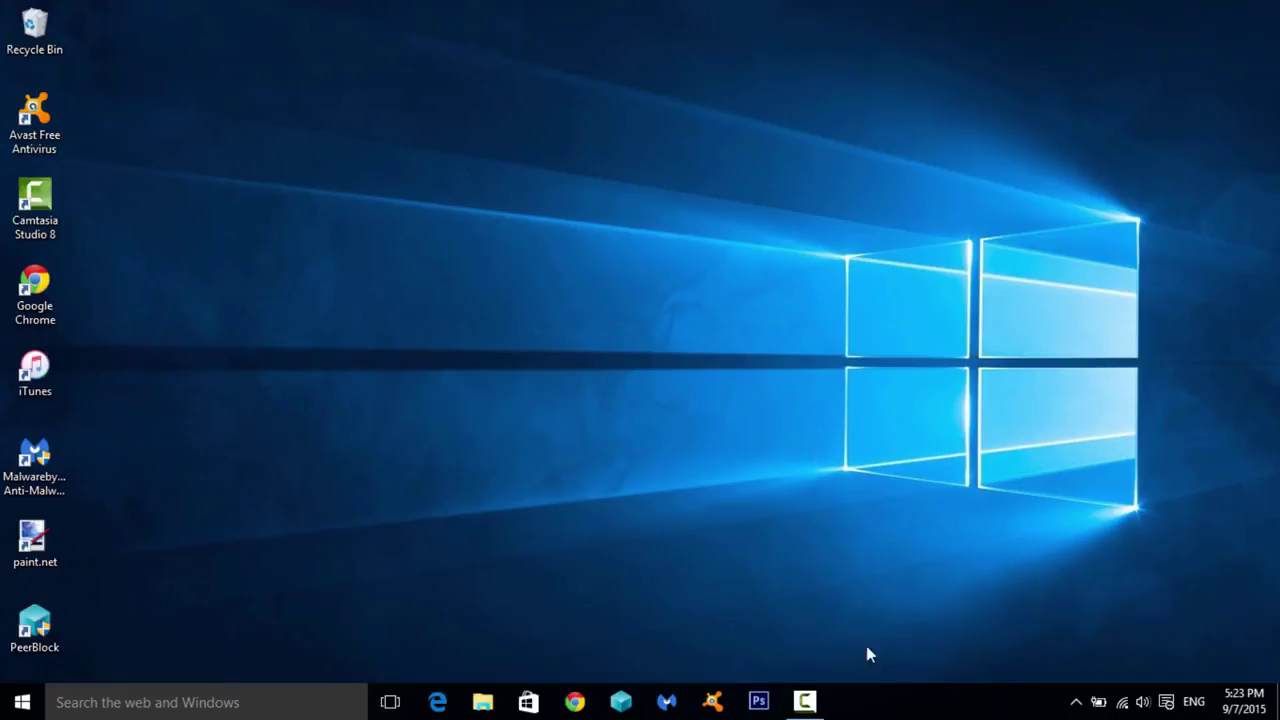
left_click(203, 704)
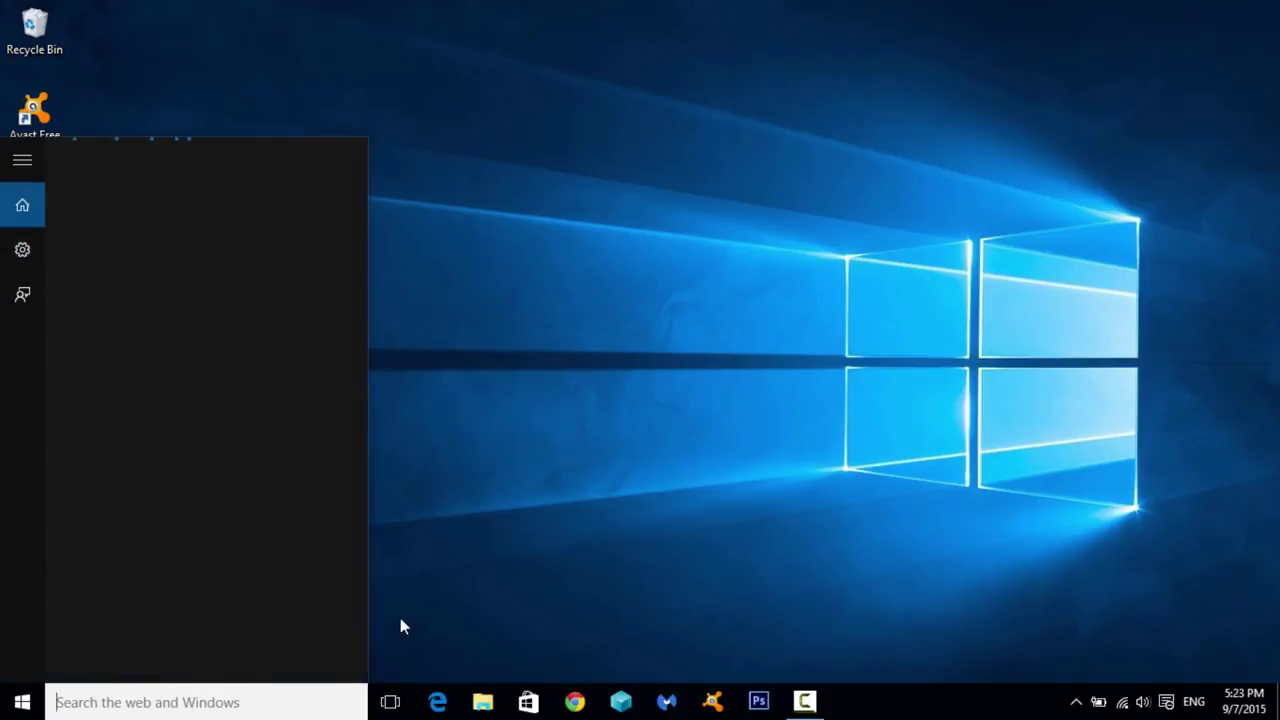
type("djskahjkdsahk")
key("BackSpace")
key("BackSpace")
key("BackSpace")
key("BackSpace")
key("BackSpace")
key("BackSpace")
key("BackSpace")
key("BackSpace")
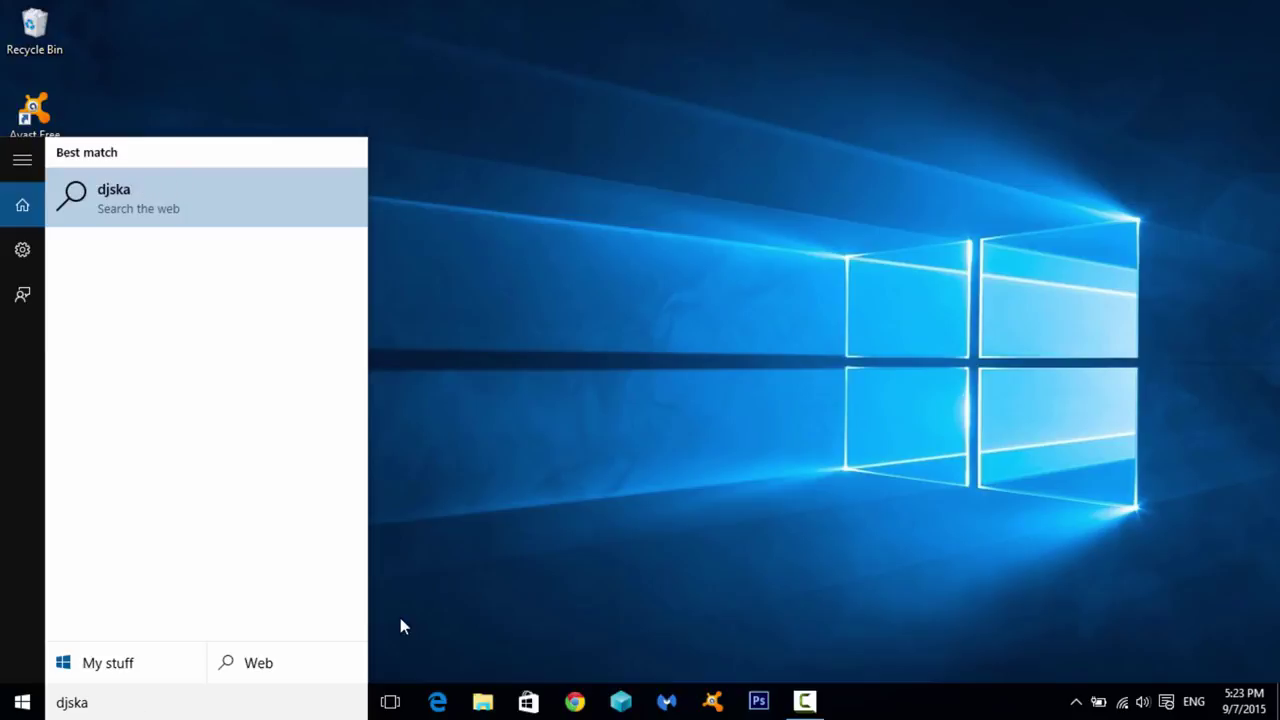
key("BackSpace")
key("BackSpace")
key("BackSpace")
key("BackSpace")
key("BackSpace")
key("Escape")
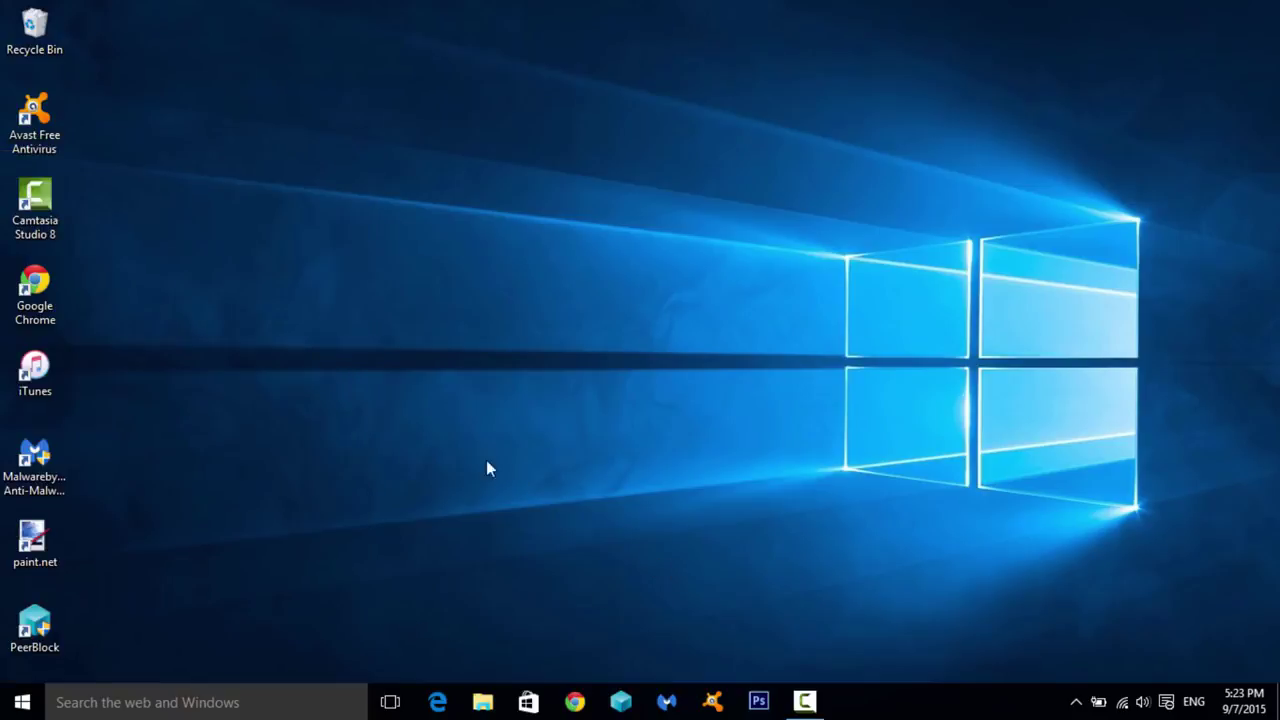
right_click(241, 131)
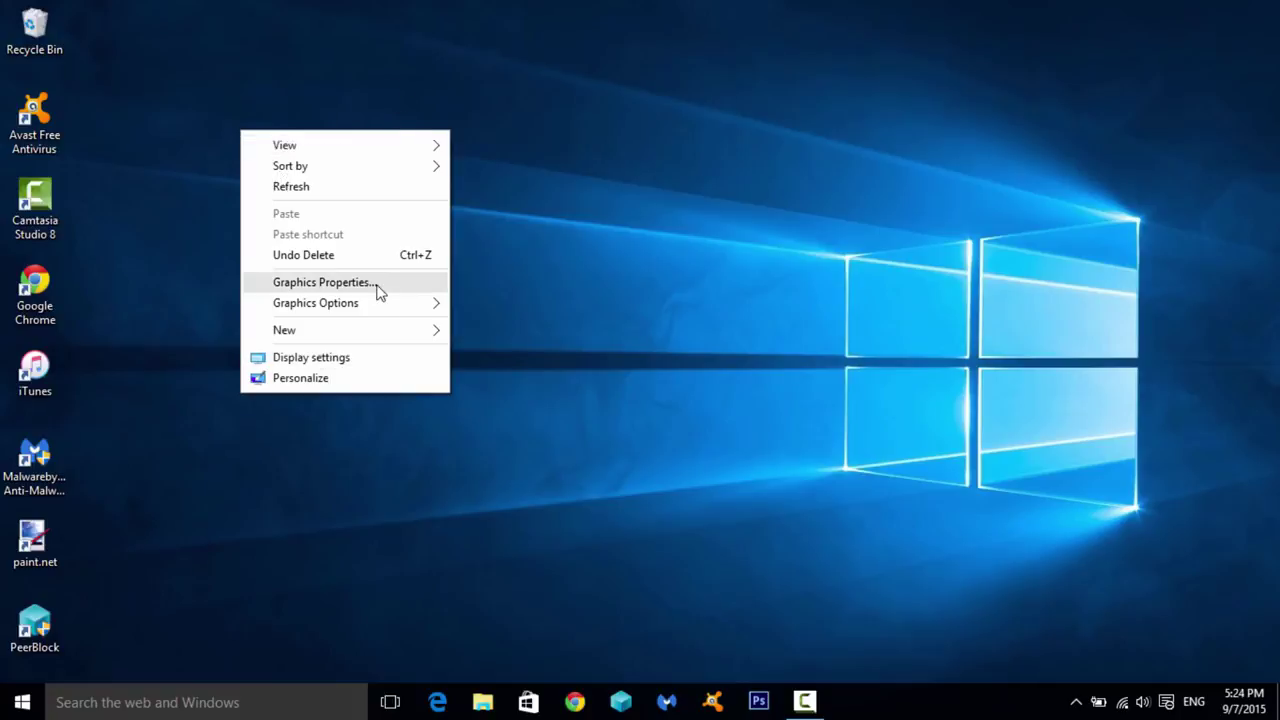
mouse_move(392, 336)
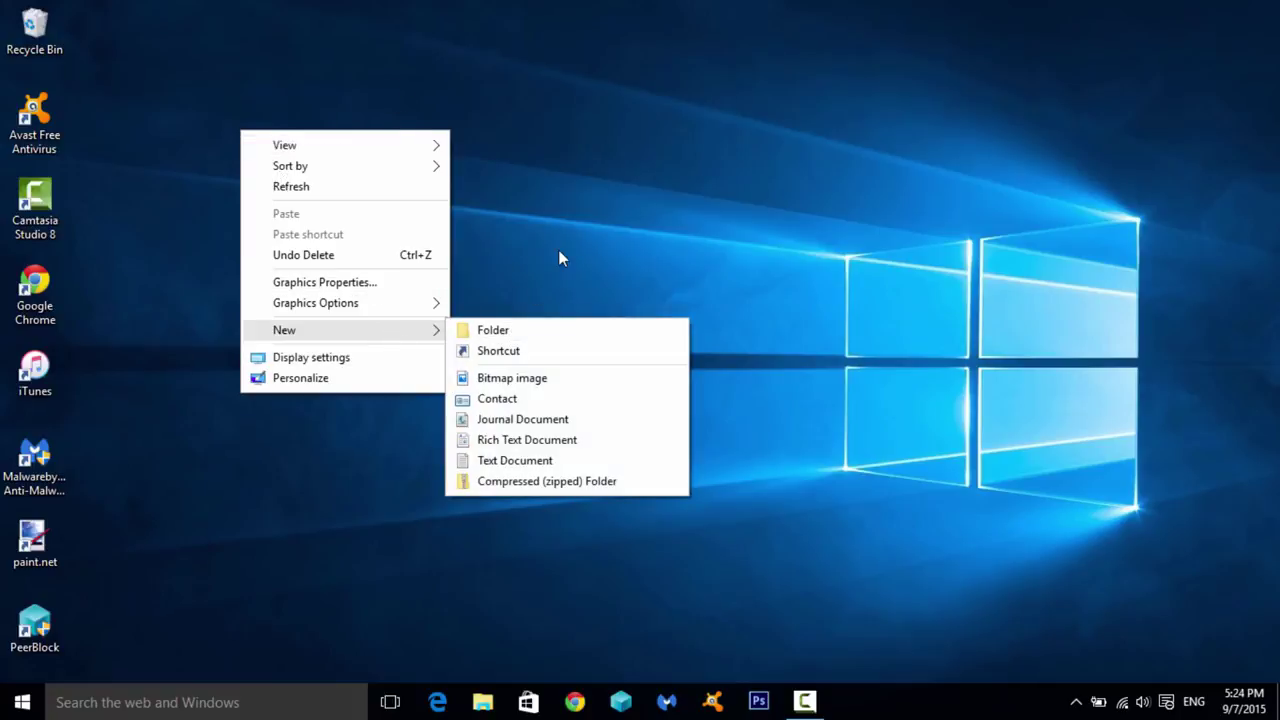
left_click(556, 258)
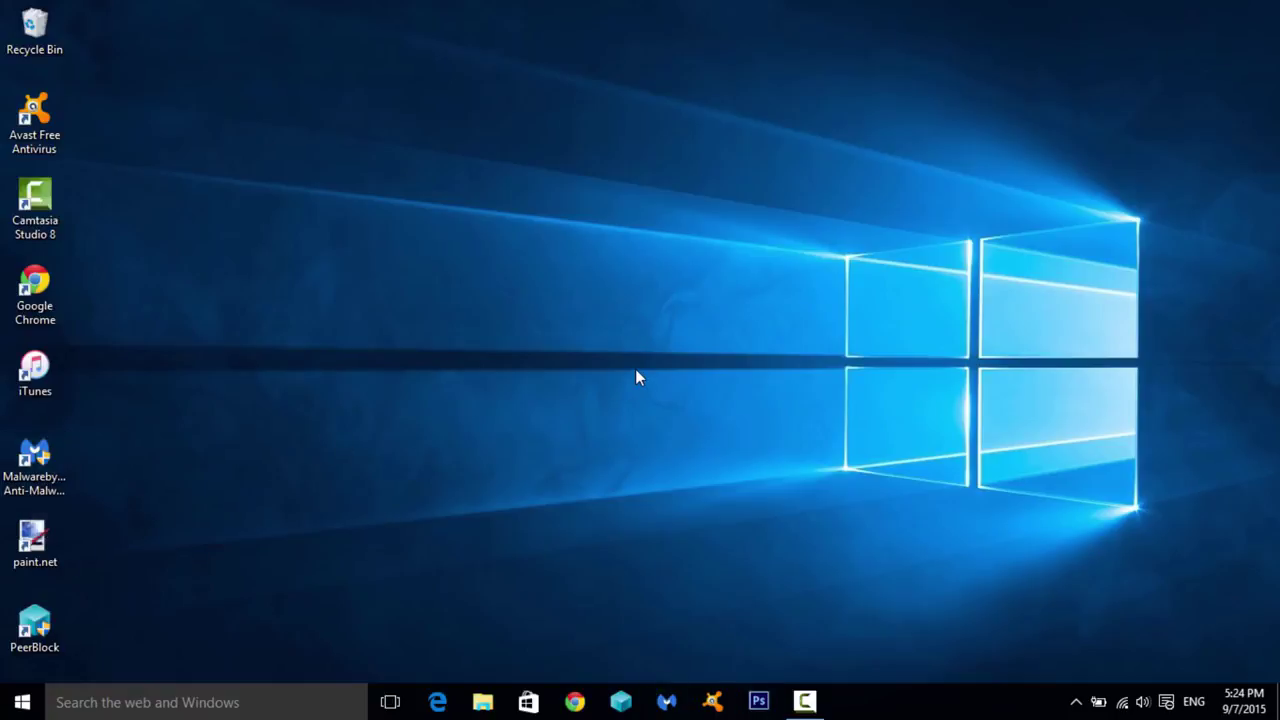
Hide all icons on the desktop.
right_click(594, 324)
left_click(576, 294)
right_click(568, 284)
mouse_move(686, 290)
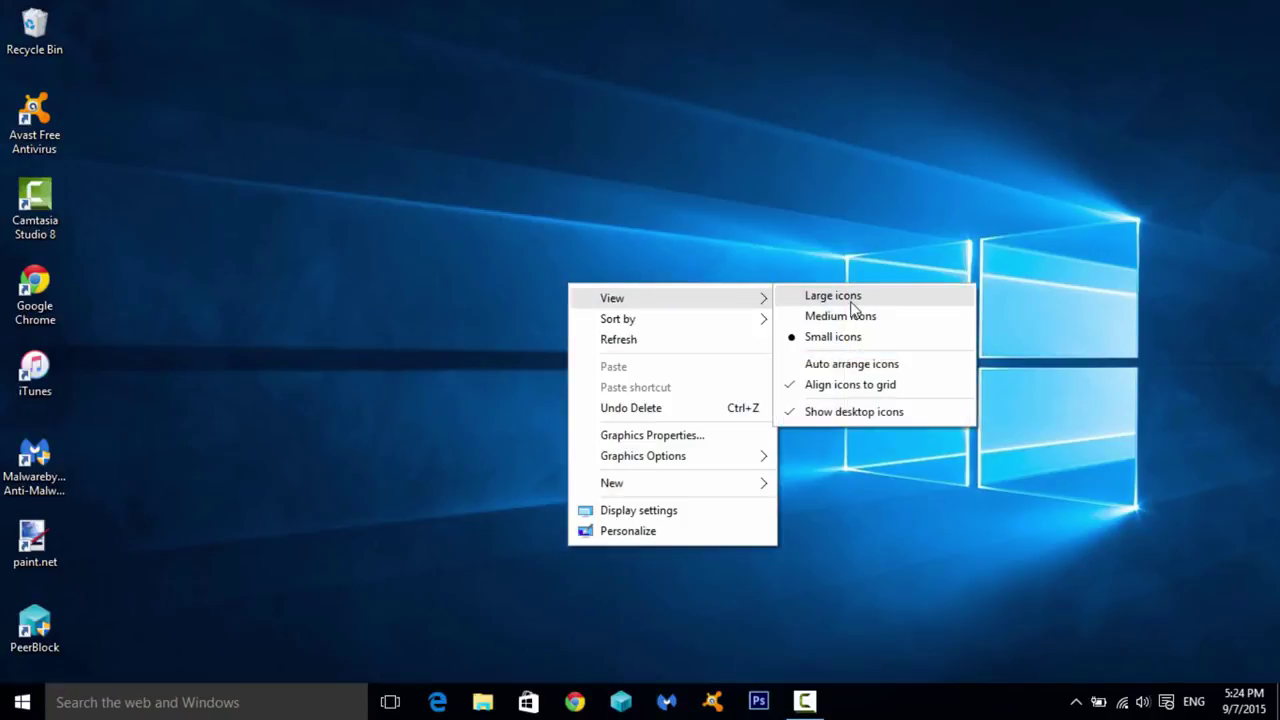
left_click(810, 414)
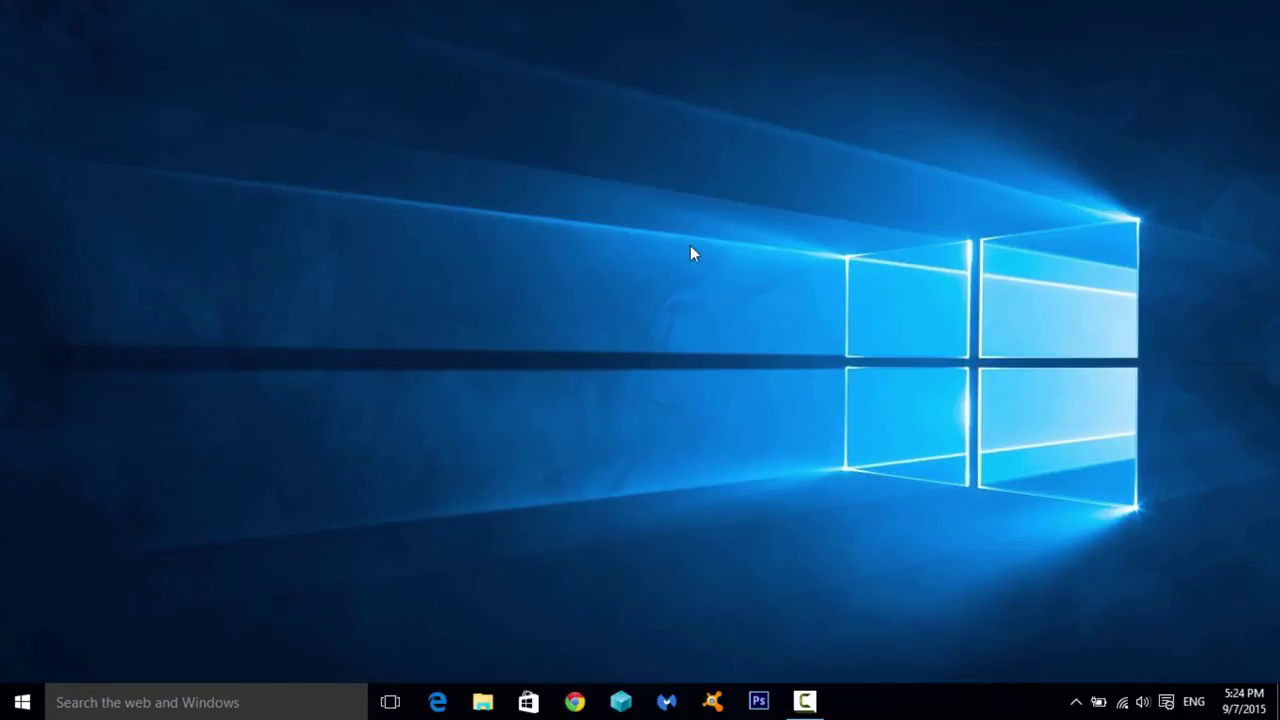
Show the hidden desktop icons again.
right_click(592, 251)
mouse_move(637, 267)
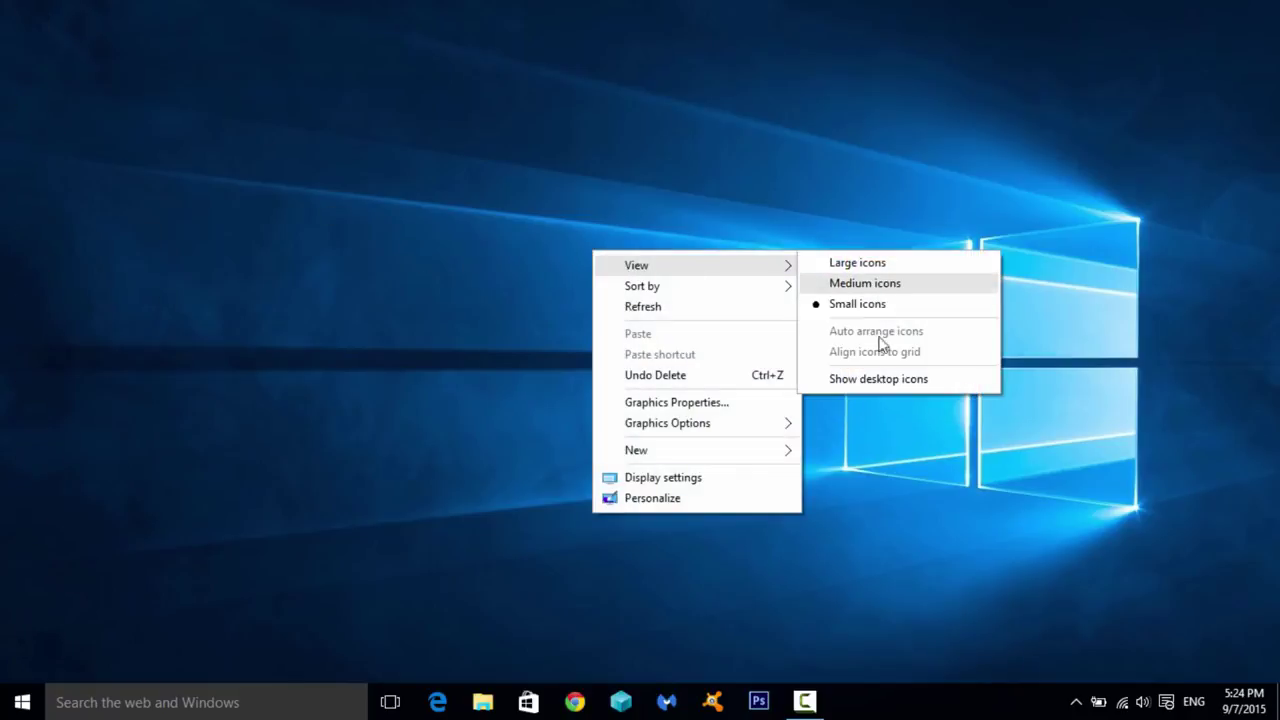
left_click(882, 379)
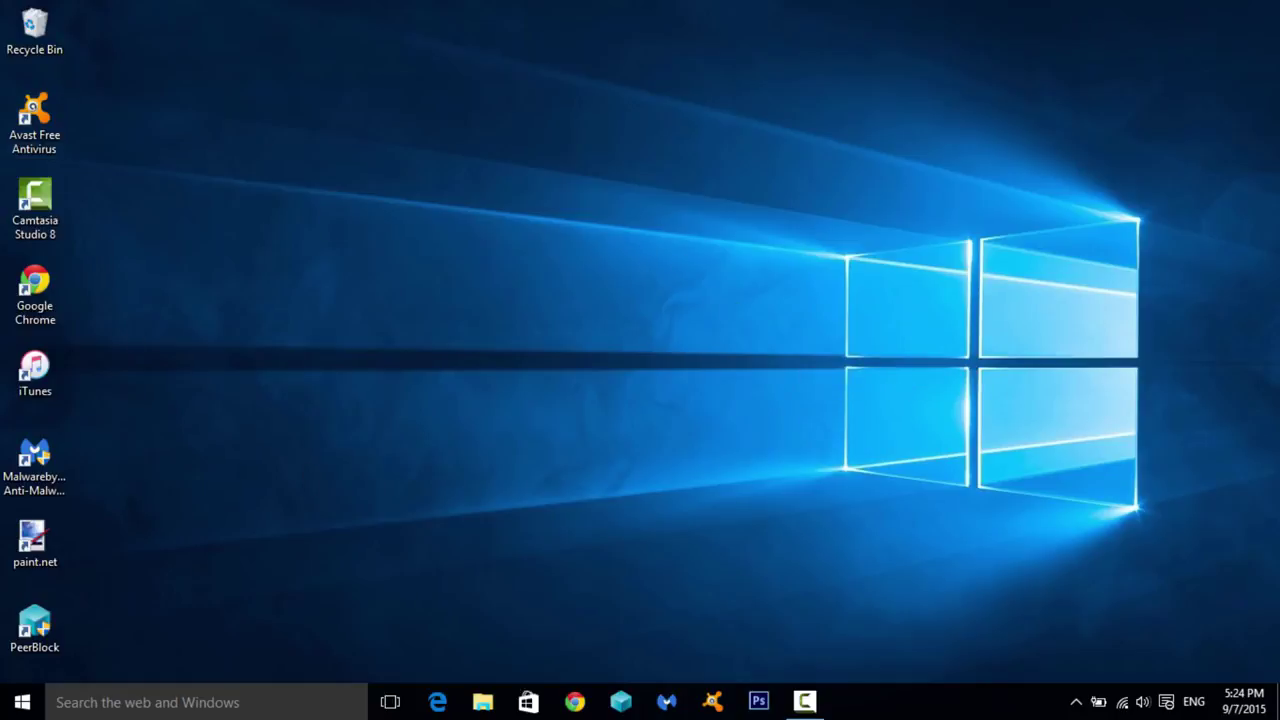
left_click(207, 711)
left_click(679, 445)
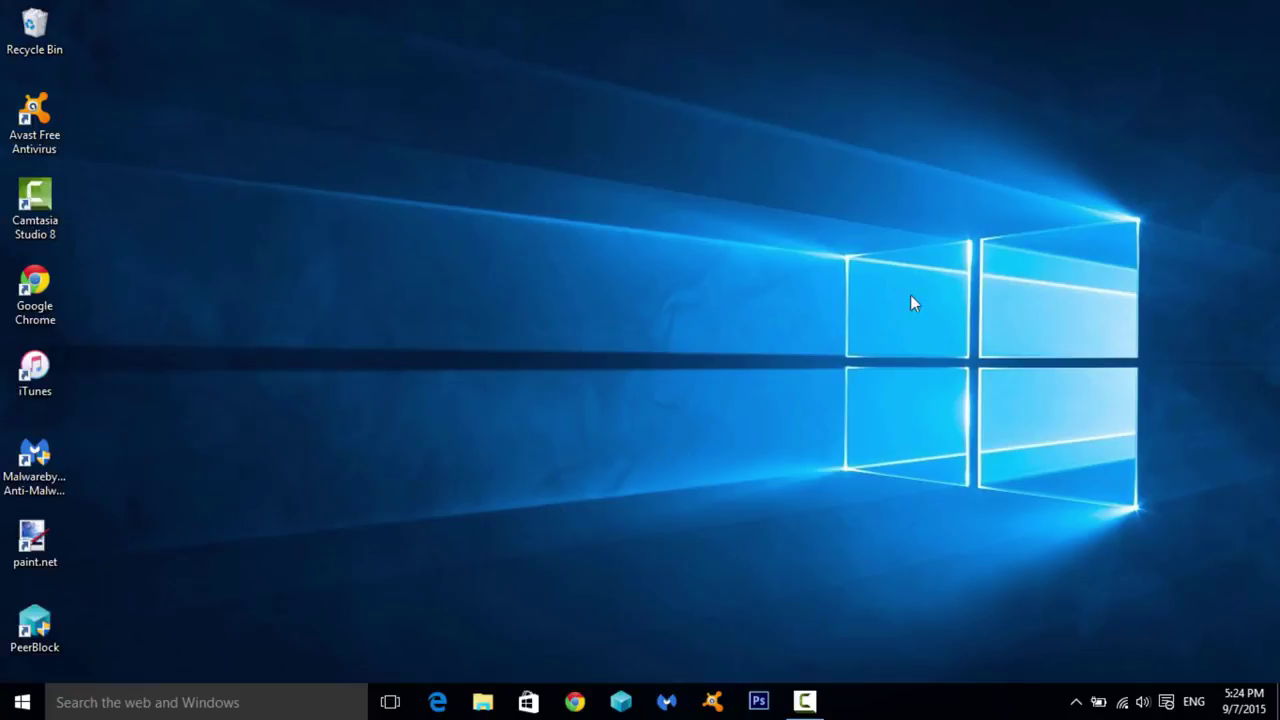